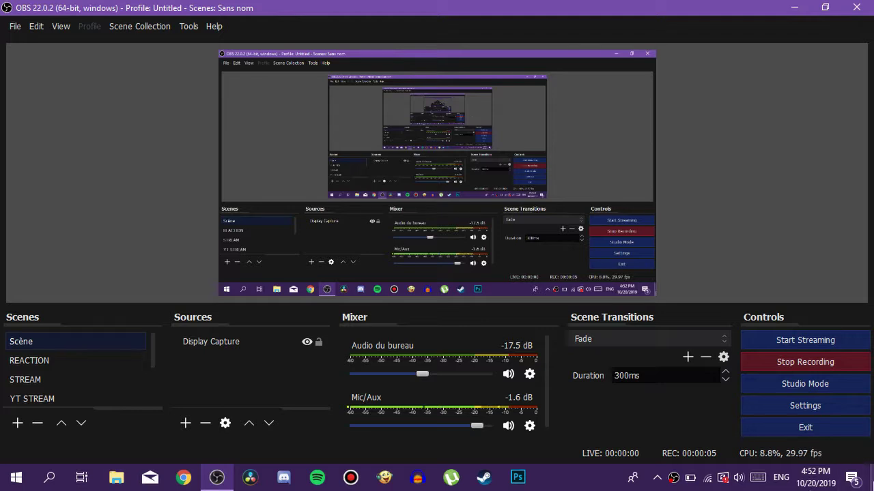
- Hide and restore the recording window, clearing a stray '+' from the search box
click(794, 7)
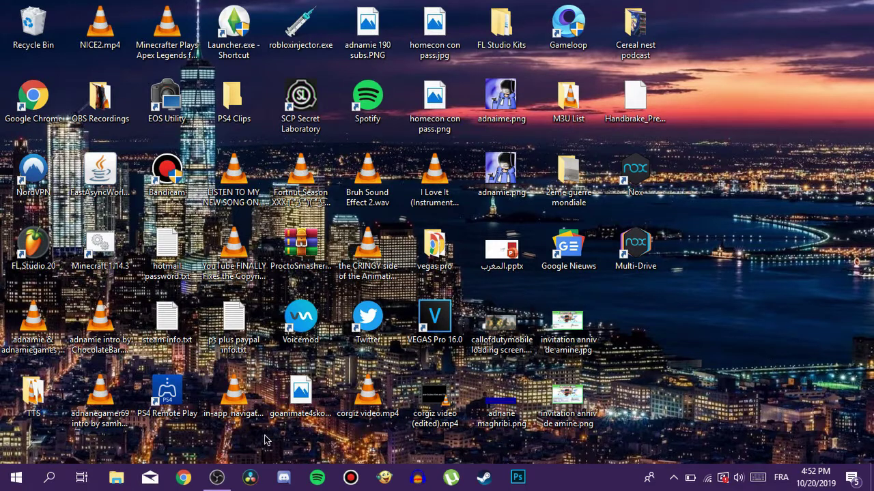
click(217, 478)
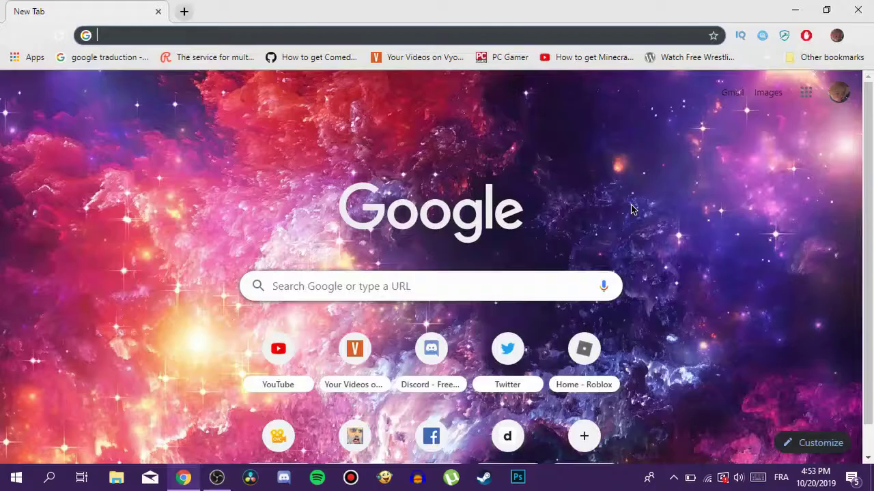
text(+)
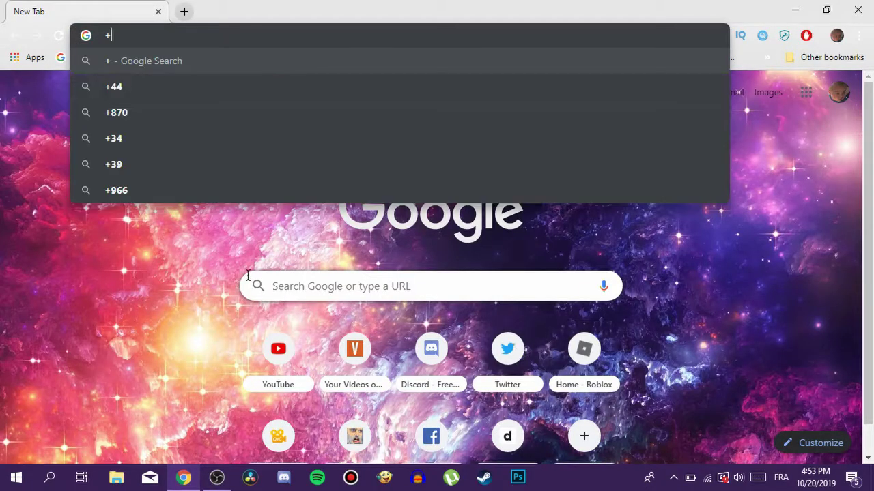
key(BackSpace)
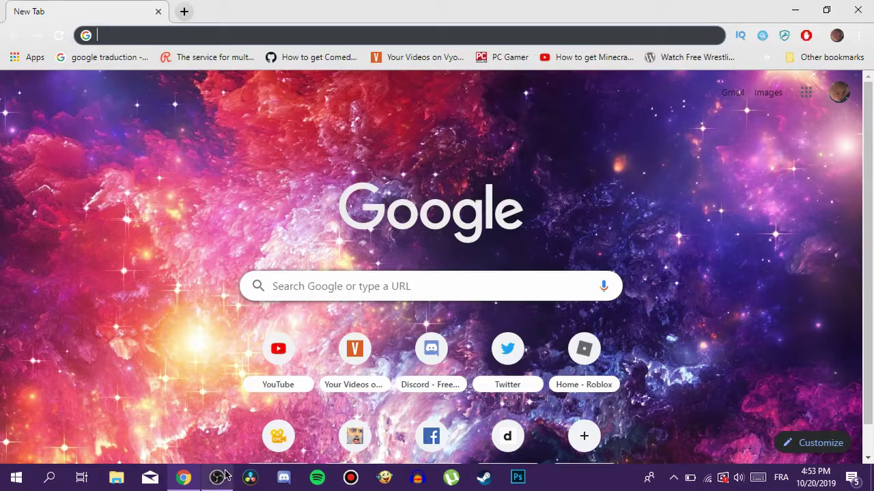
click(217, 478)
click(216, 477)
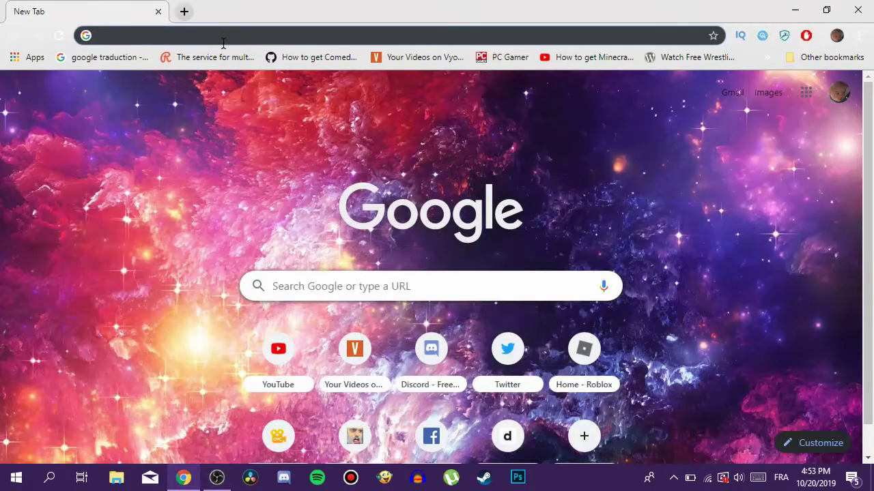
- Search Google for 'nox player' and scroll through the results
text(nox p)
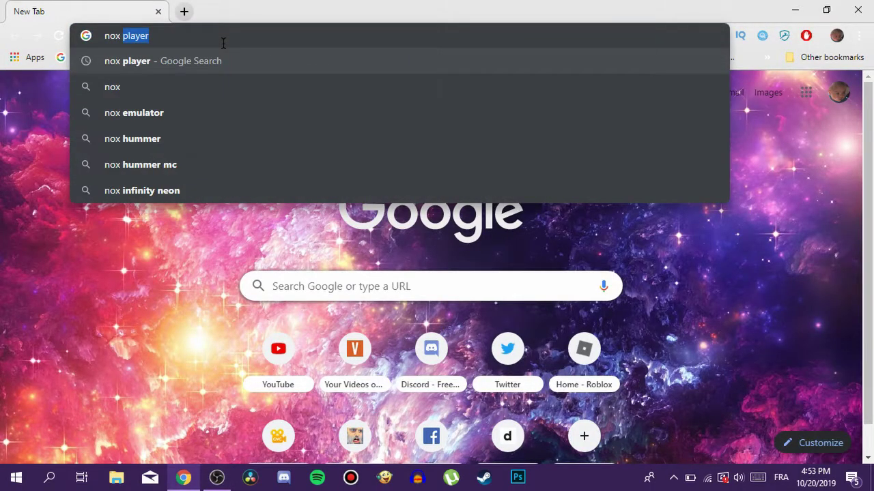
text(layer&oq=nox+player&aqs=chrome.0.69i59j0l5.3868j0j7&sourceid=chrome&ie=UTF-8)
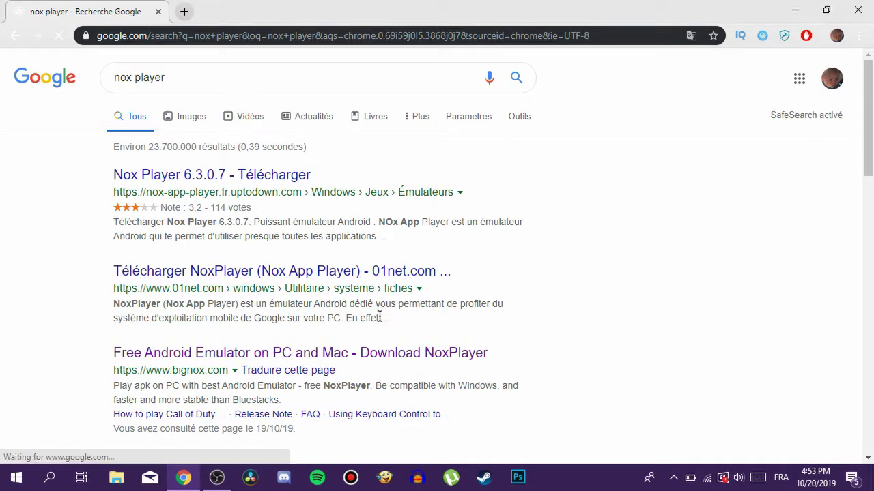
scroll(518, 246, down, 2)
scroll(450, 242, up, 2)
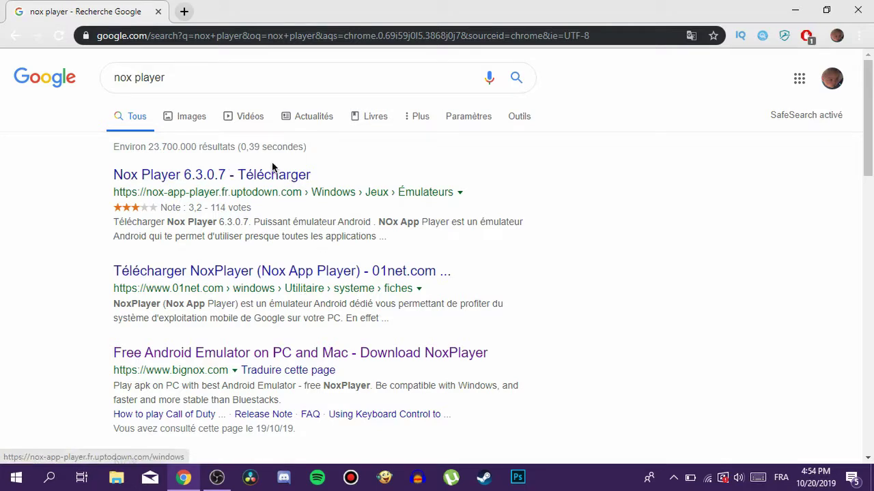
scroll(329, 298, down, 2)
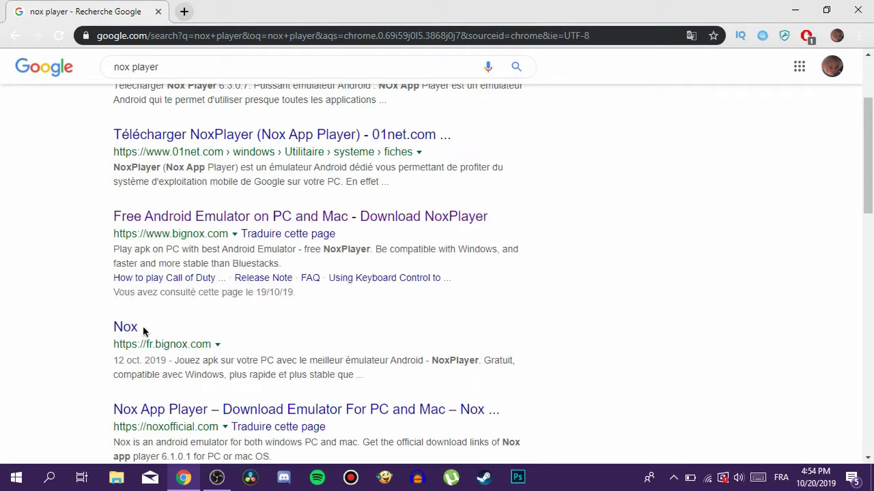
scroll(284, 372, down, 1)
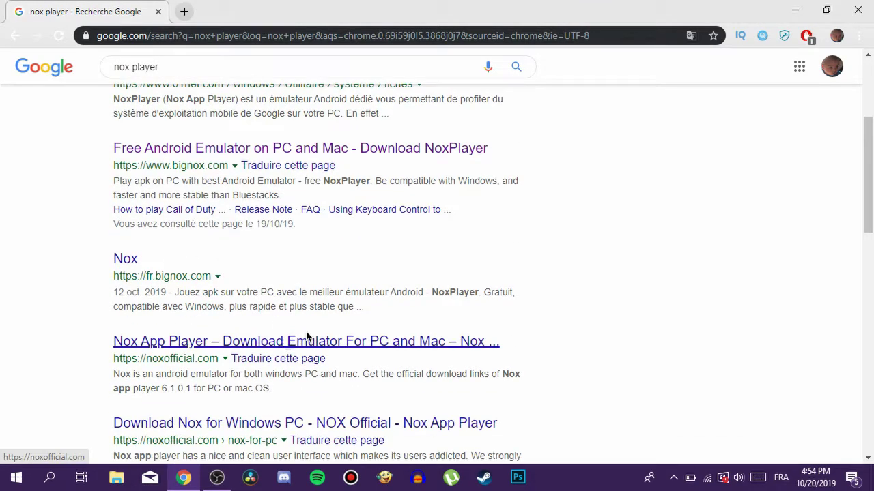
scroll(190, 366, up, 2)
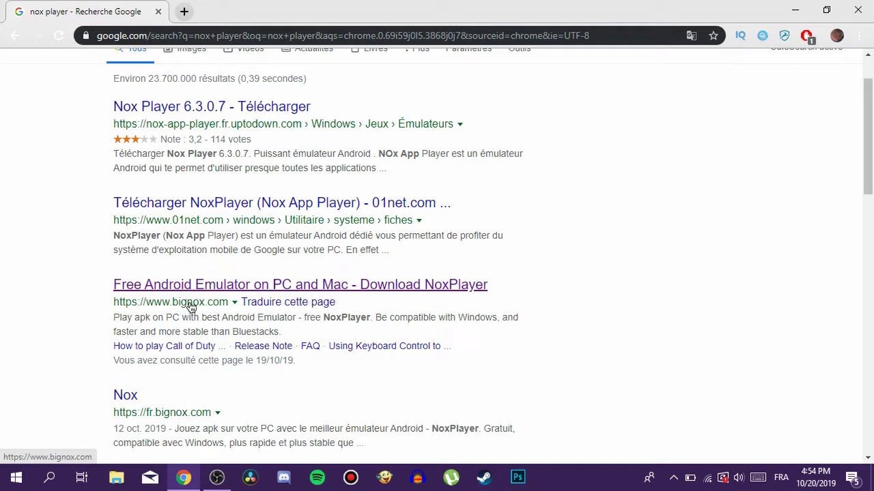
- Open the official bignox.com result and close the Call of Duty ad
click(405, 287)
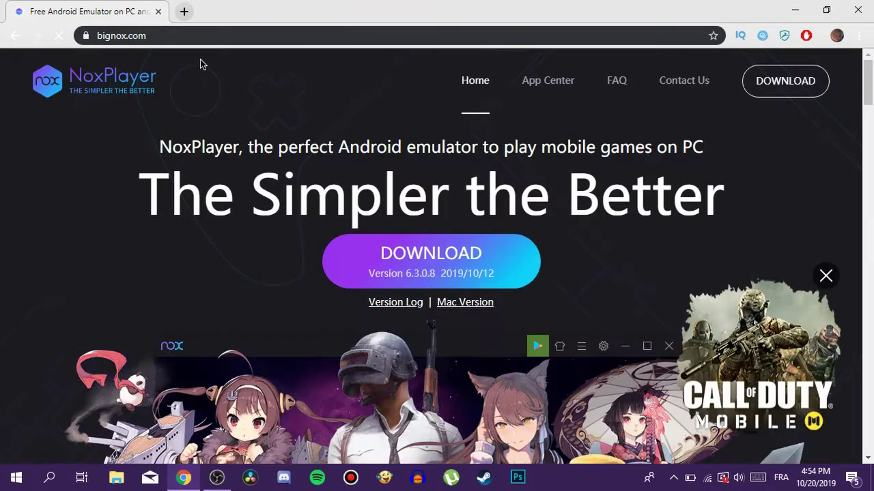
click(826, 276)
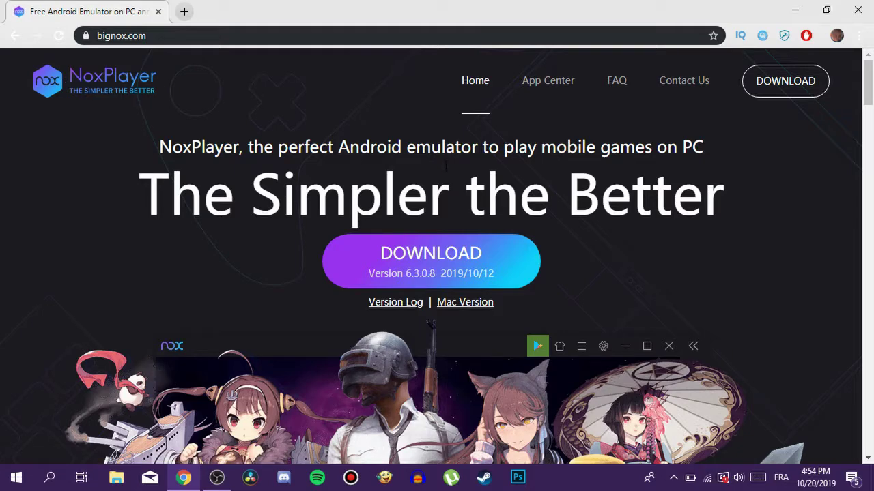
scroll(496, 262, down, 5)
scroll(580, 228, down, 3)
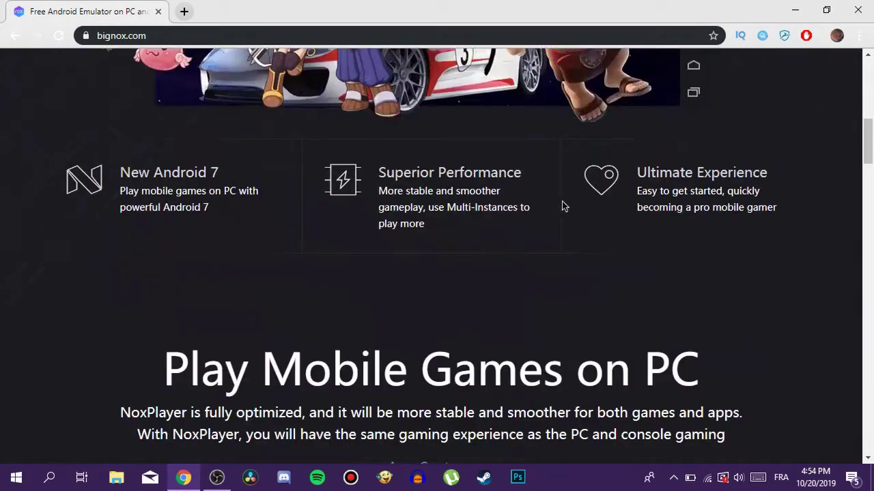
scroll(651, 302, down, 10)
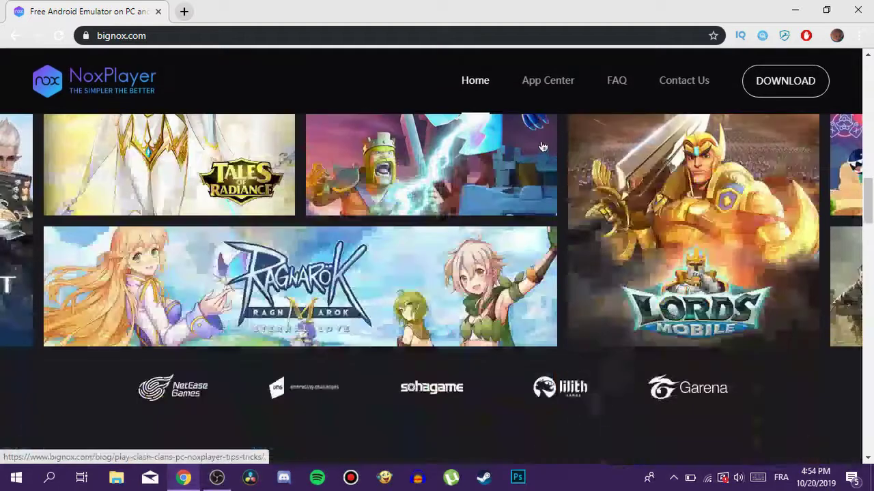
- Scroll the bignox.com homepage down to the Keyboard Control and Multi-Instances features
scroll(373, 234, down, 2)
scroll(471, 301, down, 1)
scroll(710, 307, up, 5)
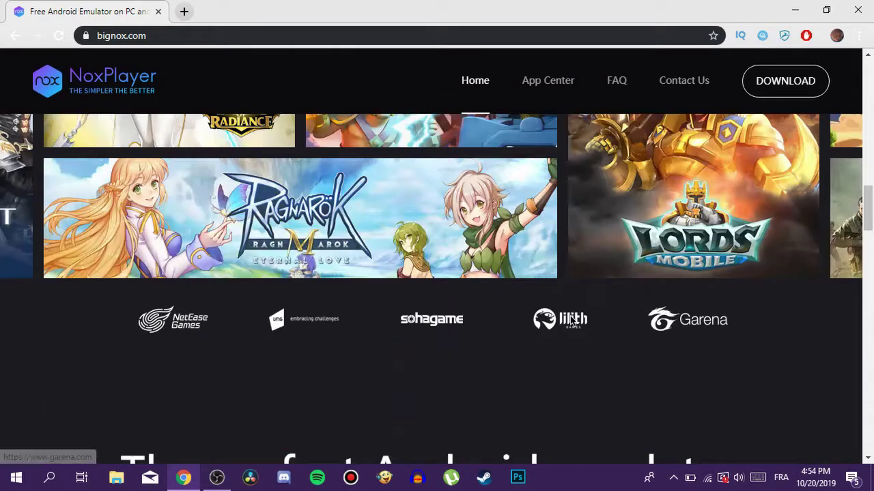
scroll(382, 252, down, 1)
scroll(432, 237, down, 5)
scroll(454, 259, down, 1)
scroll(414, 241, up, 1)
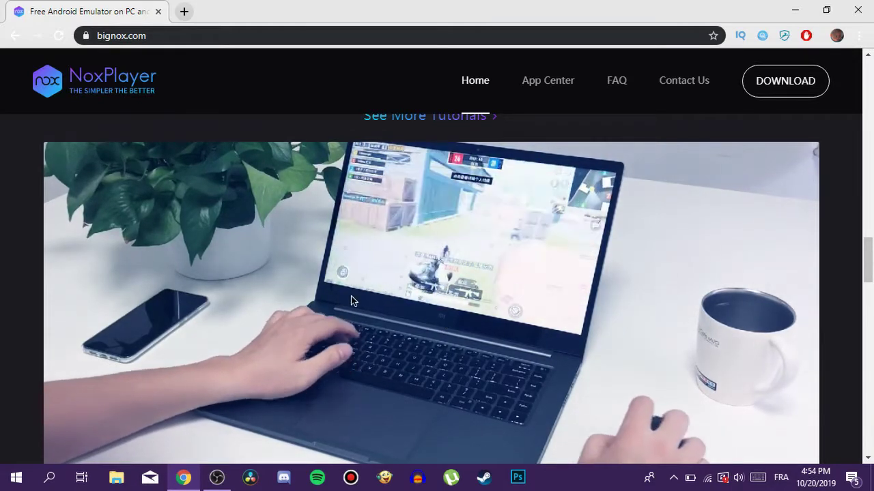
scroll(360, 256, down, 1)
scroll(360, 256, down, 2)
scroll(587, 224, up, 4)
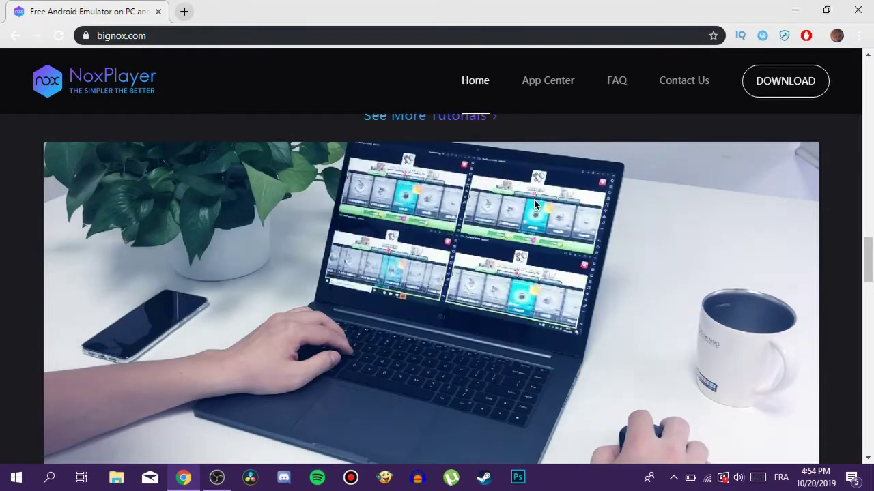
scroll(451, 251, down, 2)
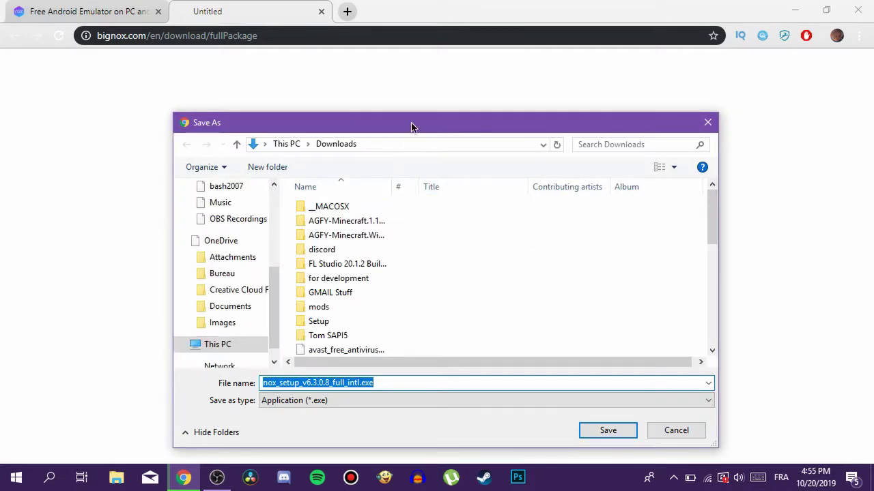
- Move the Save As dialog for nox_setup_v6.3.0.8_full_intl.exe higher on screen
mouse_move(412, 126)
mouse_down()
mouse_move(298, 106)
mouse_move(309, 90)
mouse_up()
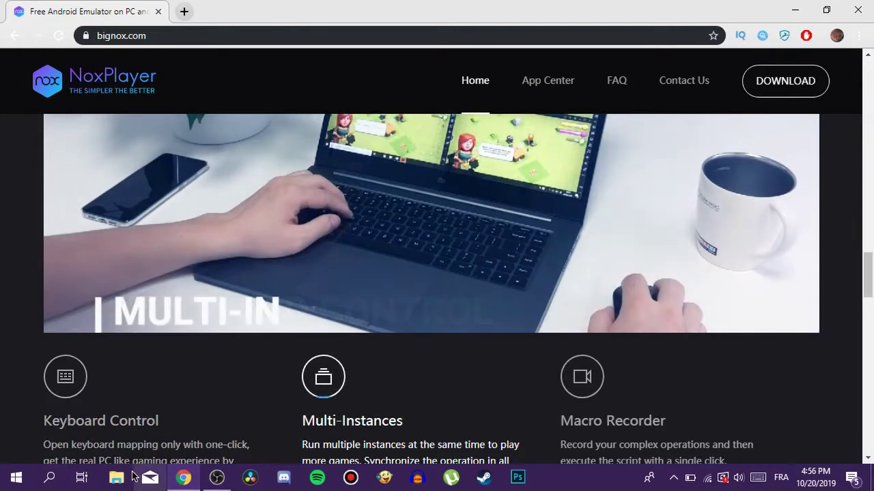
click(794, 10)
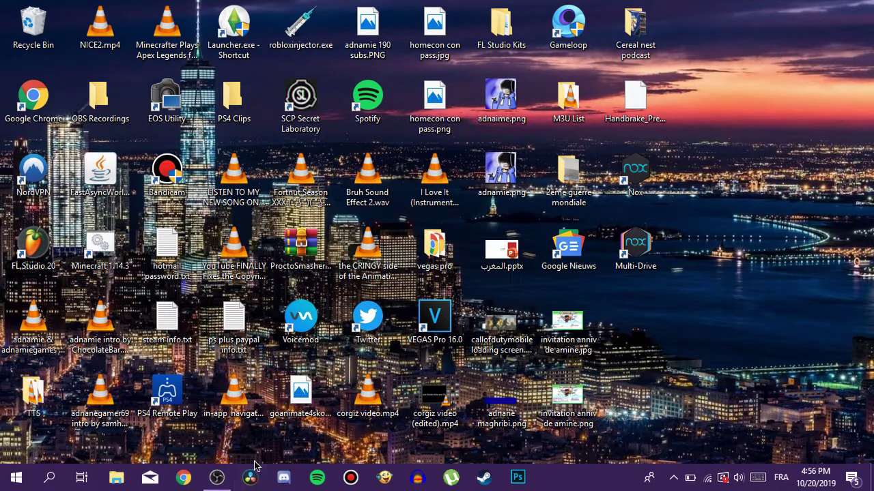
click(230, 480)
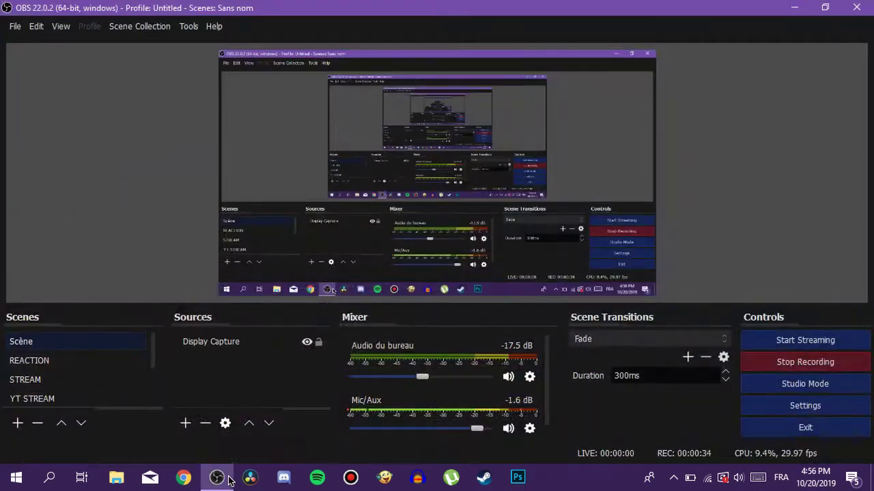
click(229, 480)
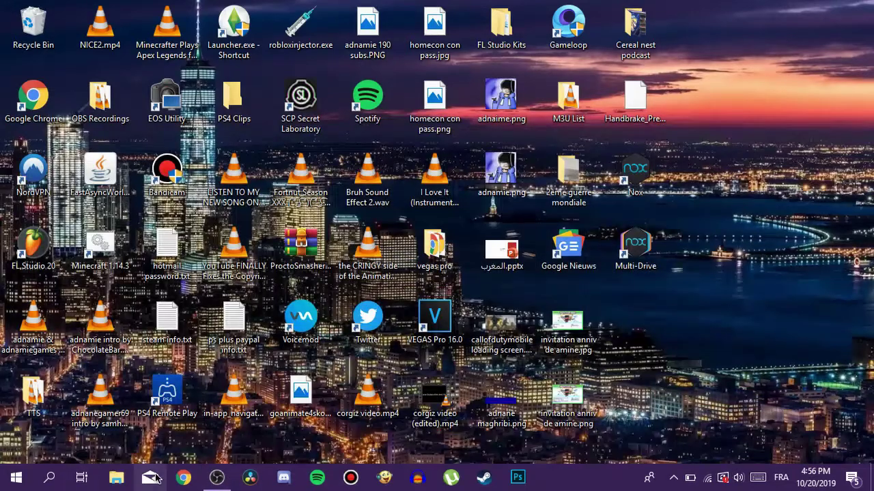
click(116, 478)
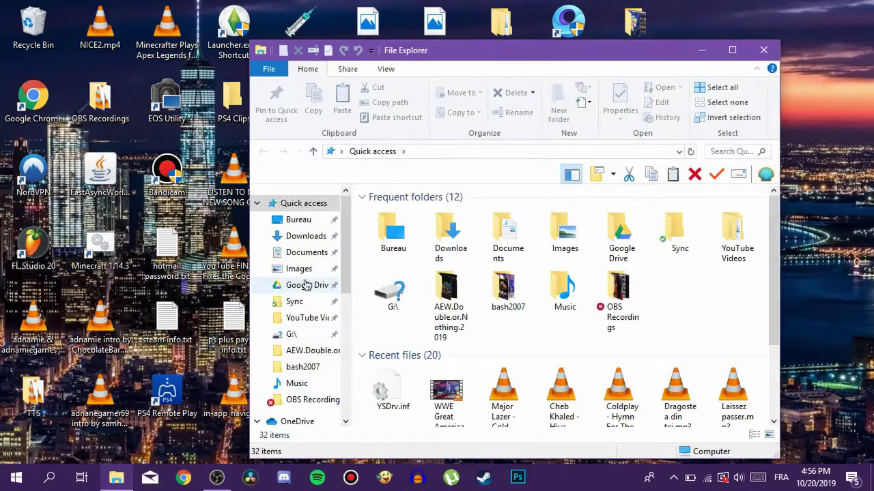
click(303, 237)
scroll(464, 242, down, 8)
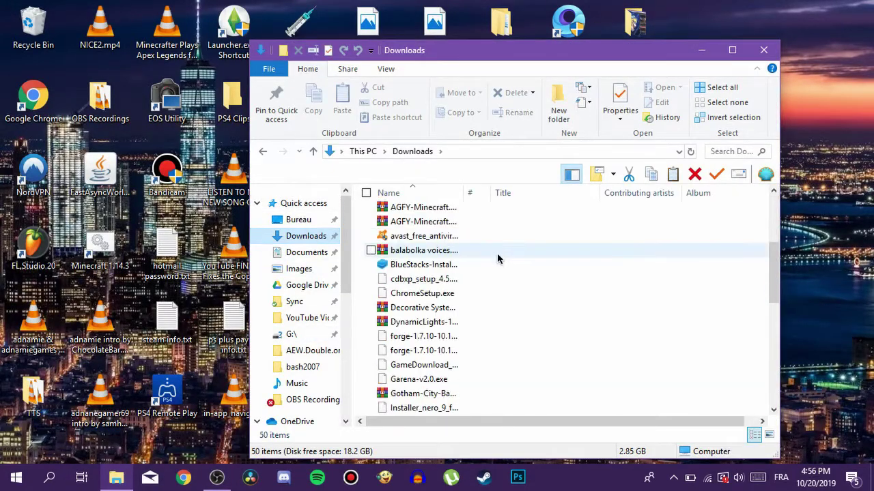
scroll(437, 314, down, 3)
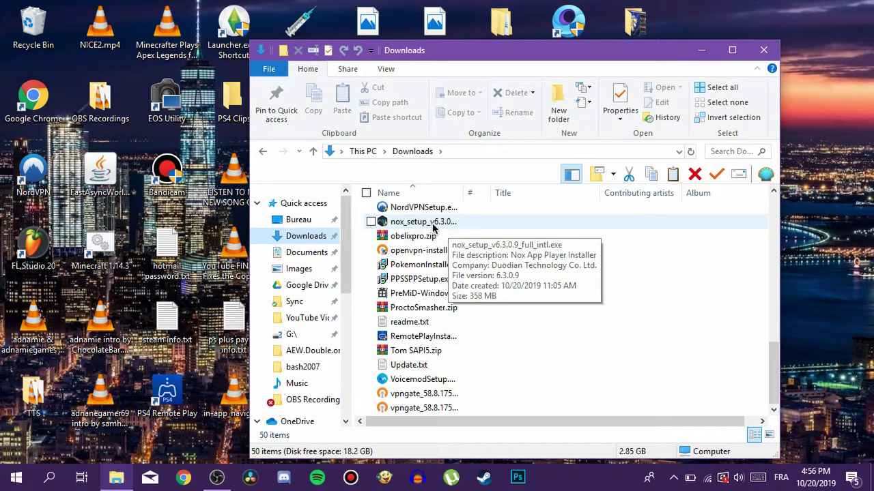
click(763, 50)
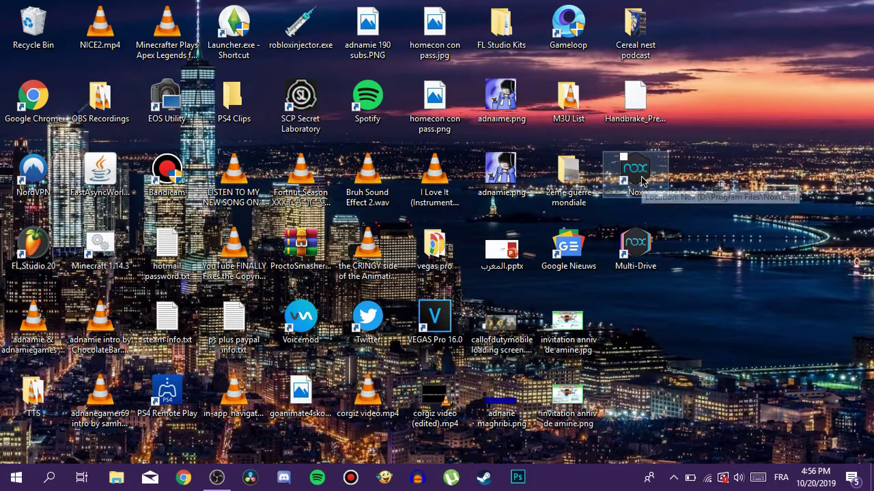
- Start NoxPlayer from its desktop shortcut
double_click(641, 181)
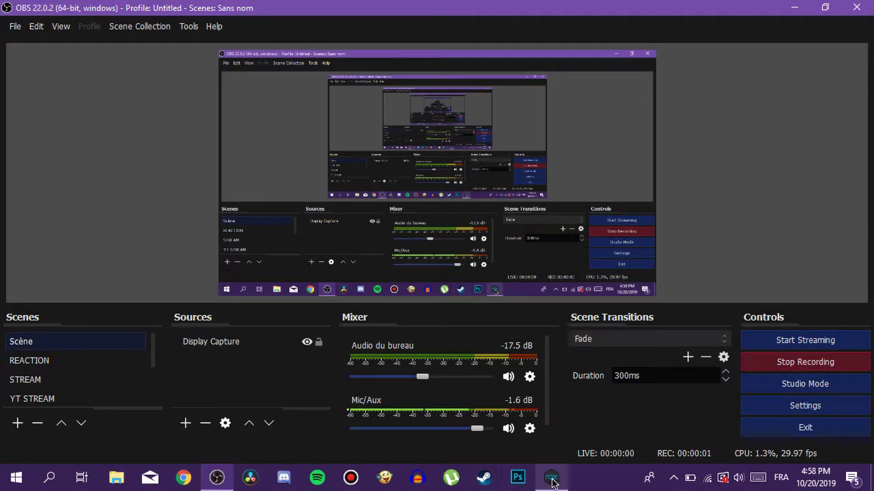
- Bring the NoxPlayer window to the front and maximise it
click(552, 478)
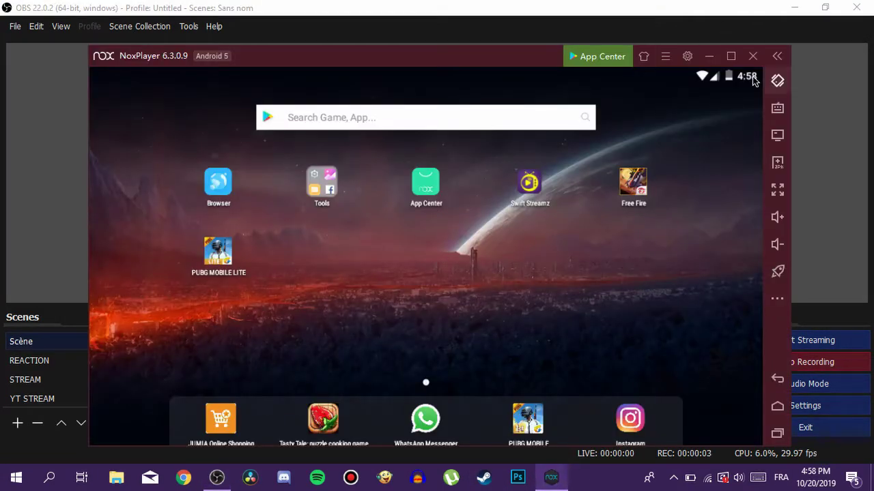
click(734, 60)
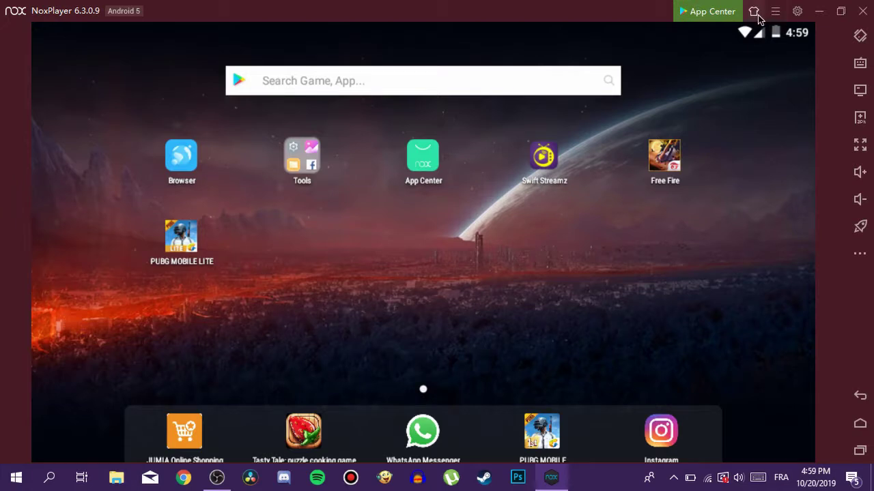
- Open Theme Center, close it keeping Red Planet, and try swiping to another home page
click(753, 14)
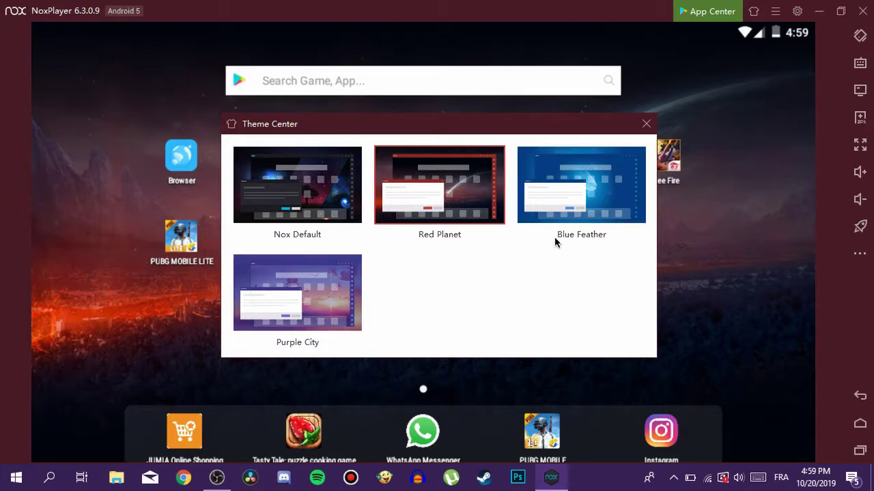
click(646, 123)
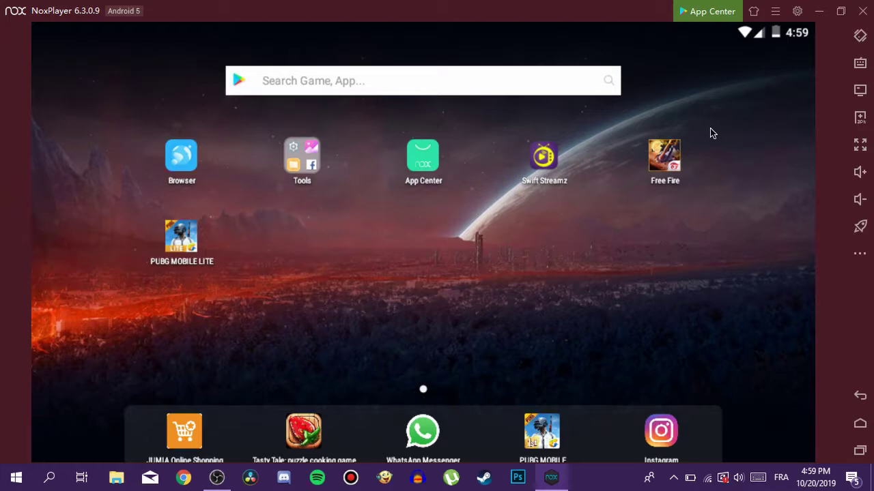
mouse_move(448, 266)
mouse_down()
mouse_move(343, 326)
mouse_move(572, 309)
mouse_up()
- Switch to full screen, exit with Escape, re-enter with F11, and exit again
click(858, 154)
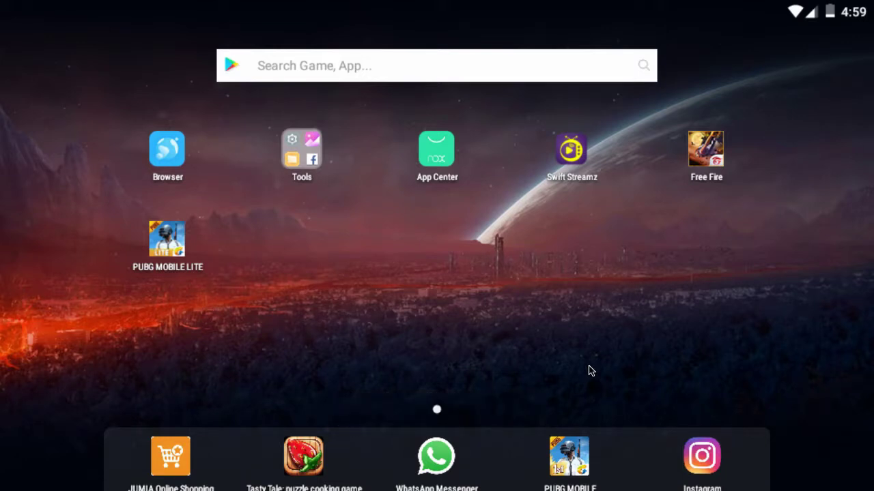
key(Escape)
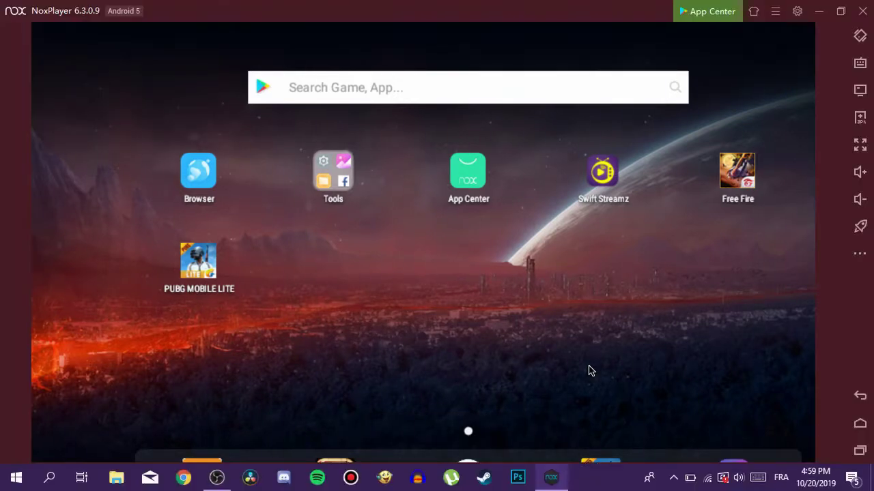
key(F11)
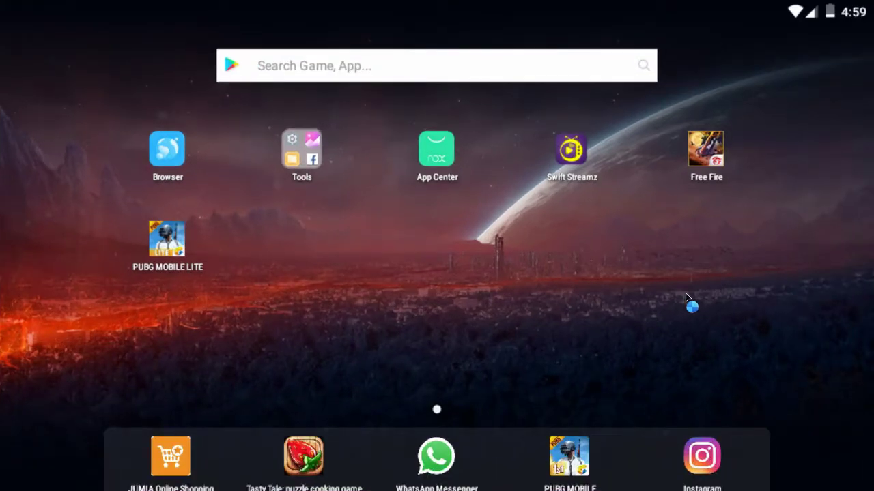
key(Escape)
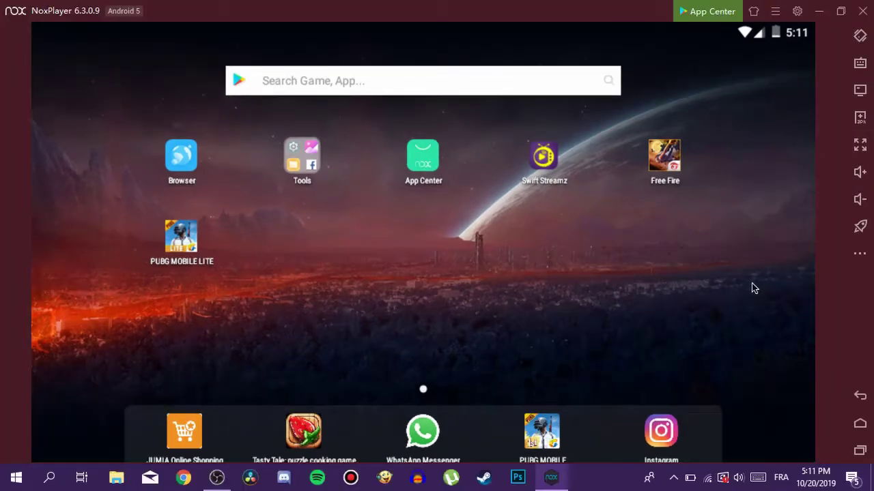
mouse_move(216, 478)
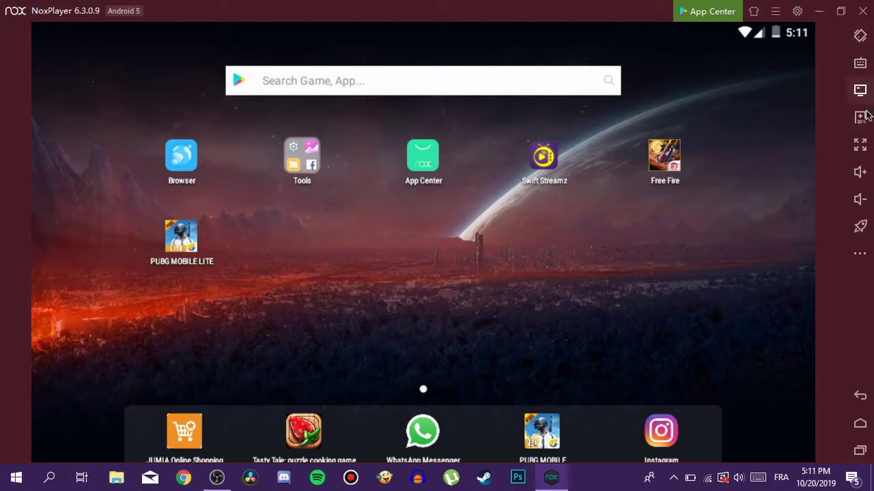
click(861, 65)
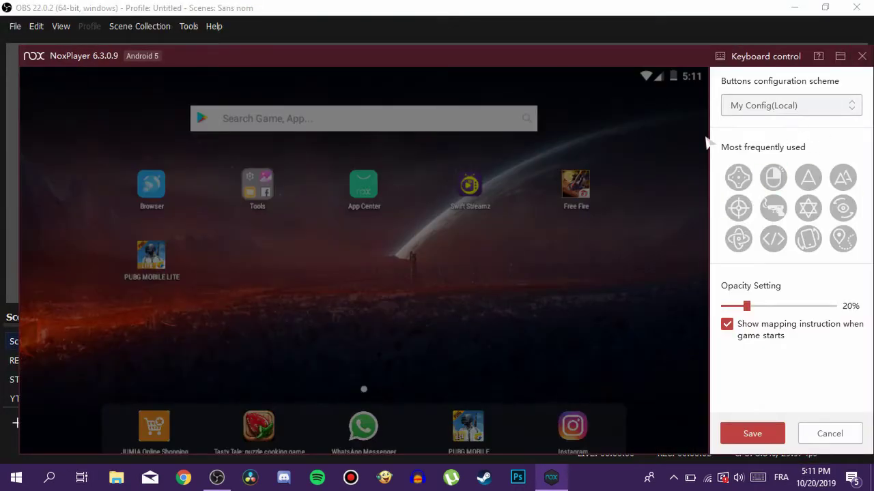
drag(635, 58, 601, 44)
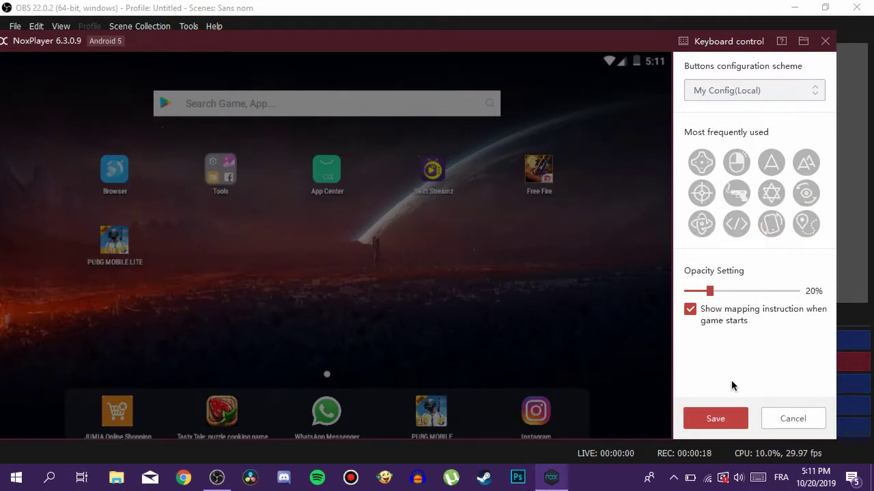
click(790, 423)
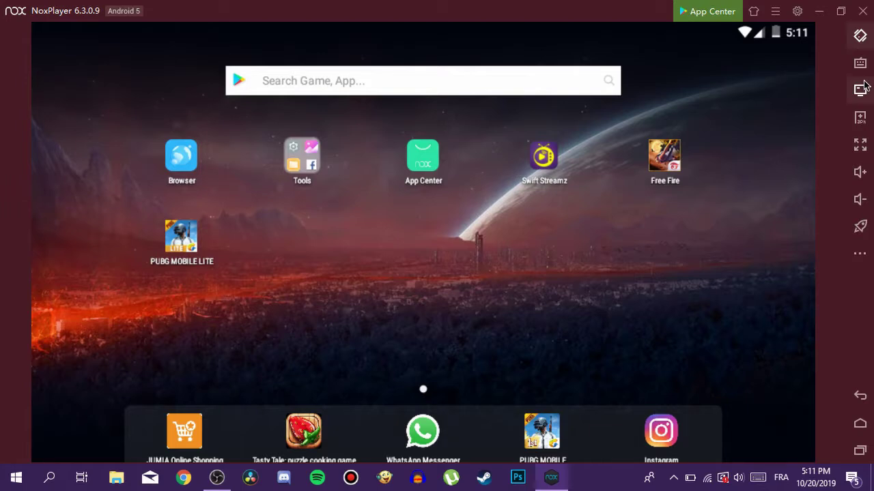
- Shake the device and turn on battery saver from the 'Battery is low' alert
click(861, 35)
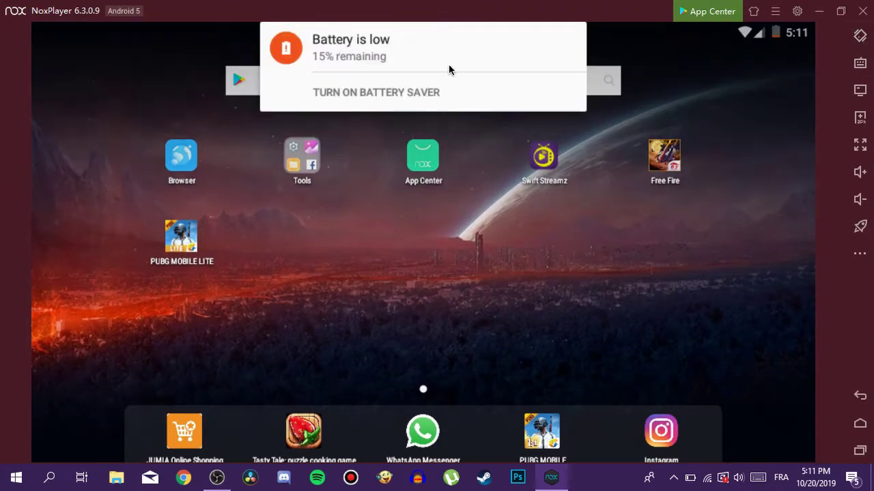
click(451, 91)
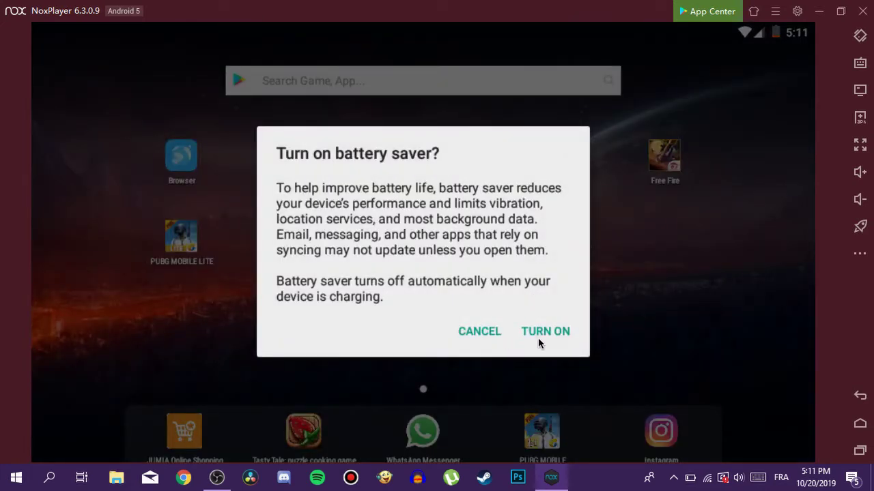
click(538, 334)
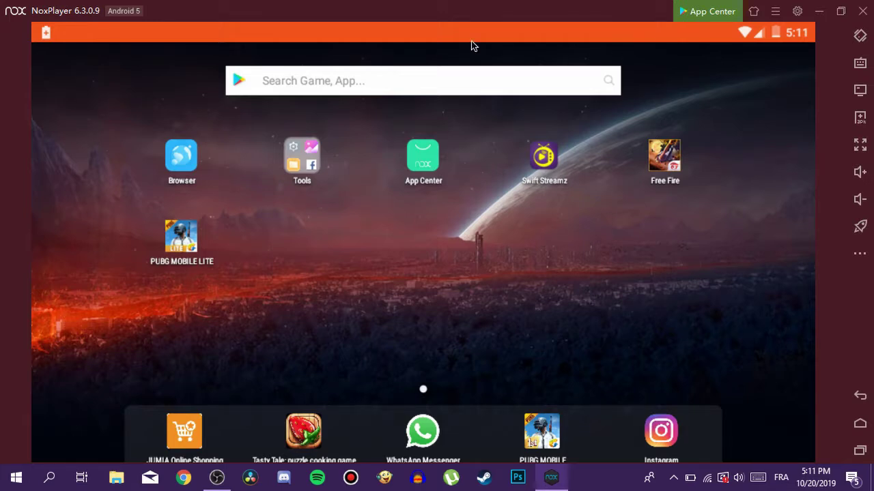
- Pull the Android notification shade down and close it, twice
drag(468, 39, 467, 308)
mouse_move(454, 345)
mouse_down()
mouse_move(431, 53)
mouse_move(414, 230)
mouse_up()
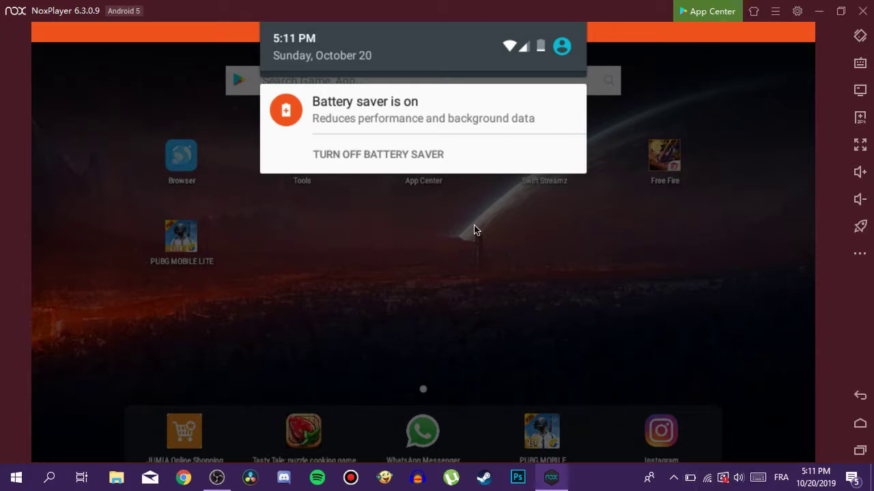
click(427, 279)
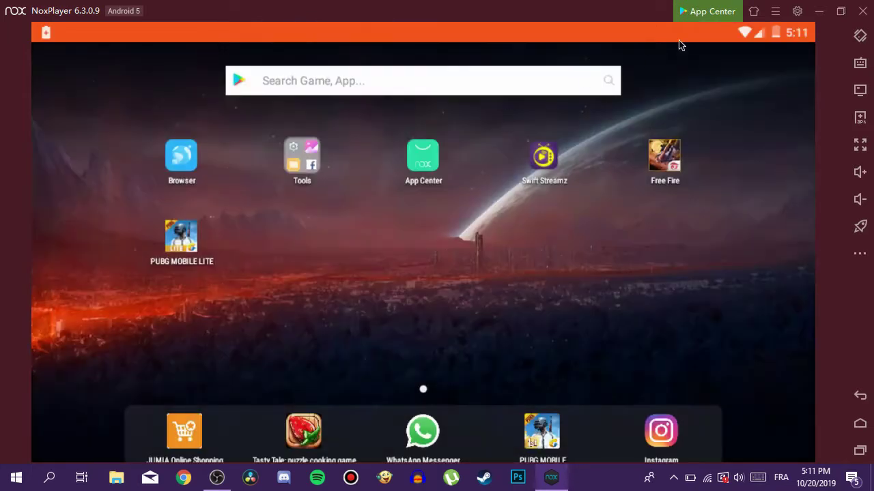
drag(443, 37, 446, 398)
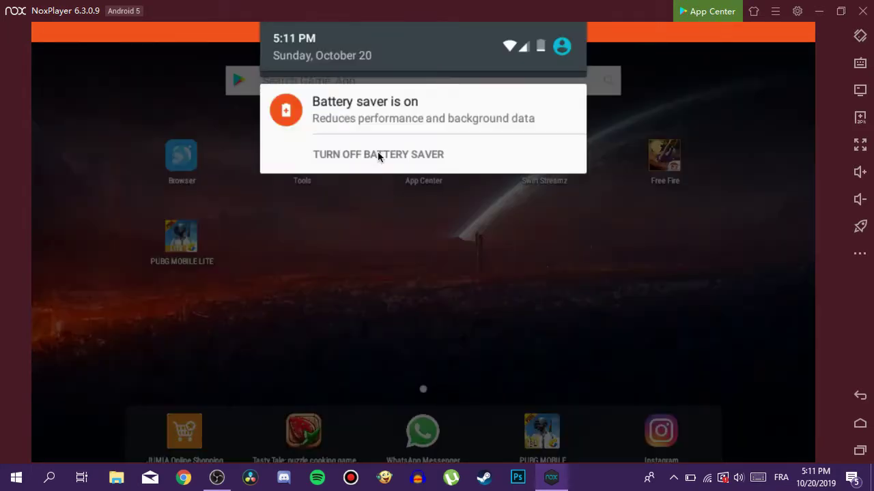
click(435, 292)
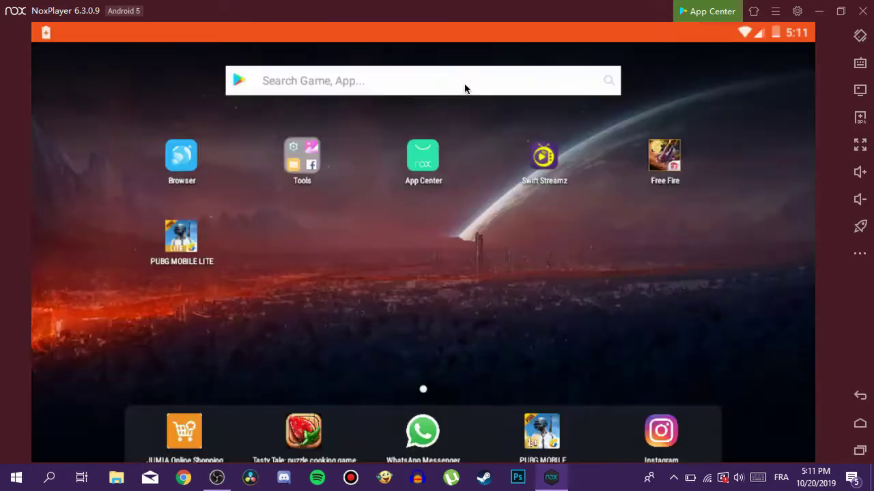
mouse_move(688, 481)
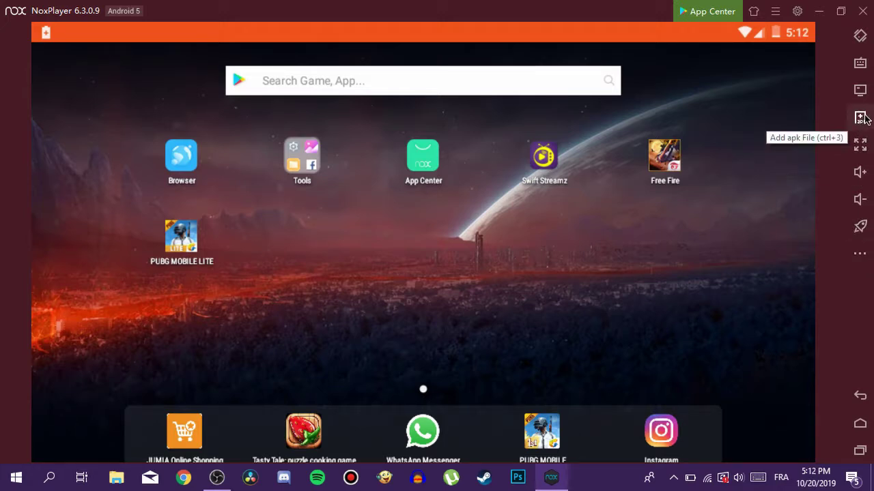
- Lower the ringer volume, then expand the extra tools and rotate the screen to portrait
click(861, 172)
click(870, 197)
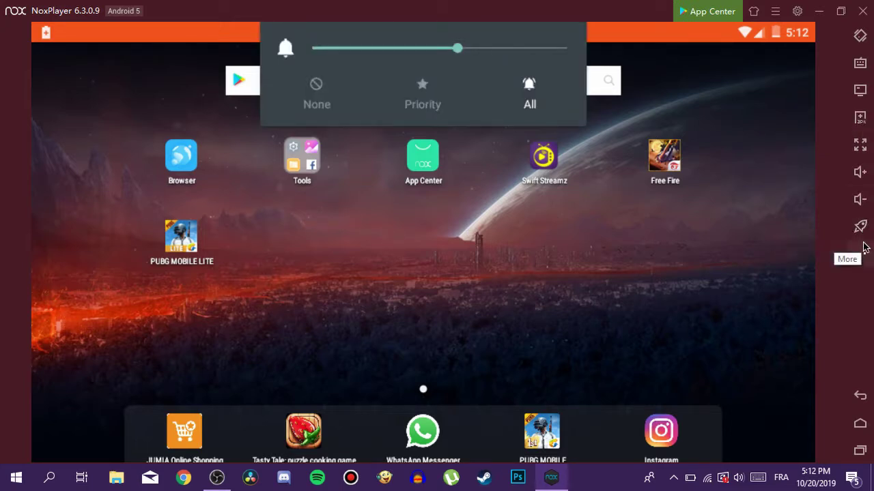
click(859, 254)
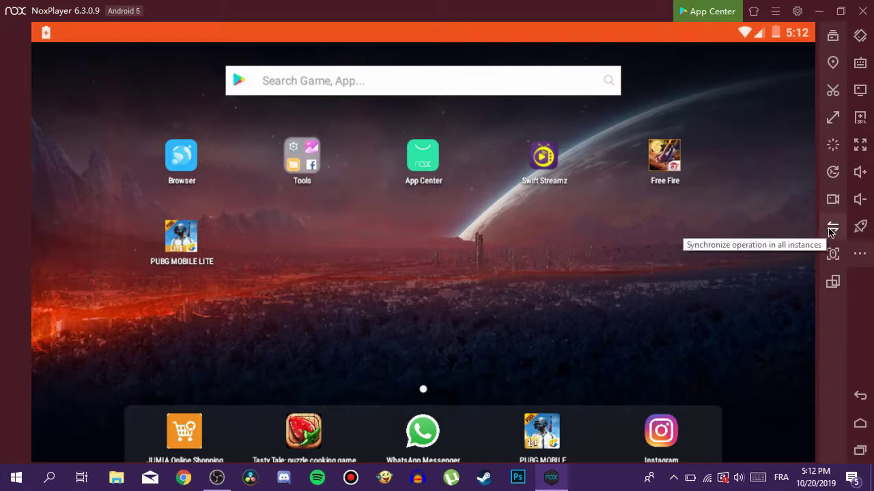
click(833, 283)
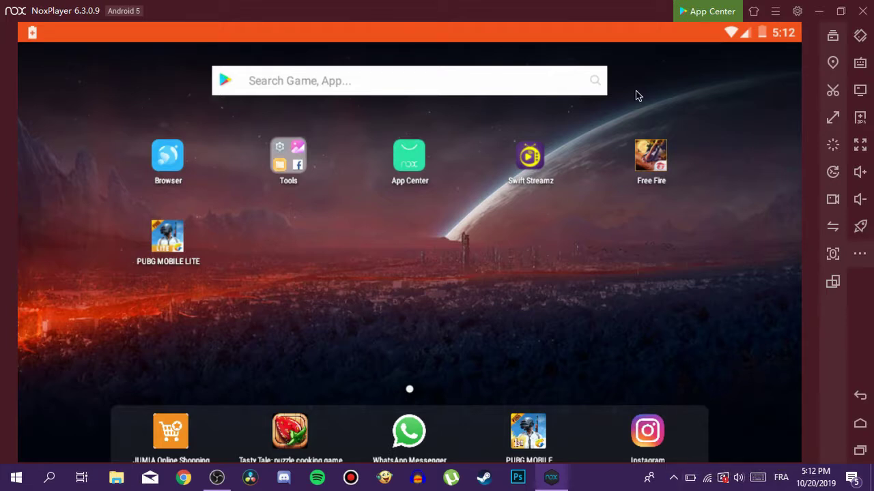
- Collapse the extra tools, go full screen, and look inside the Tools folder
click(865, 258)
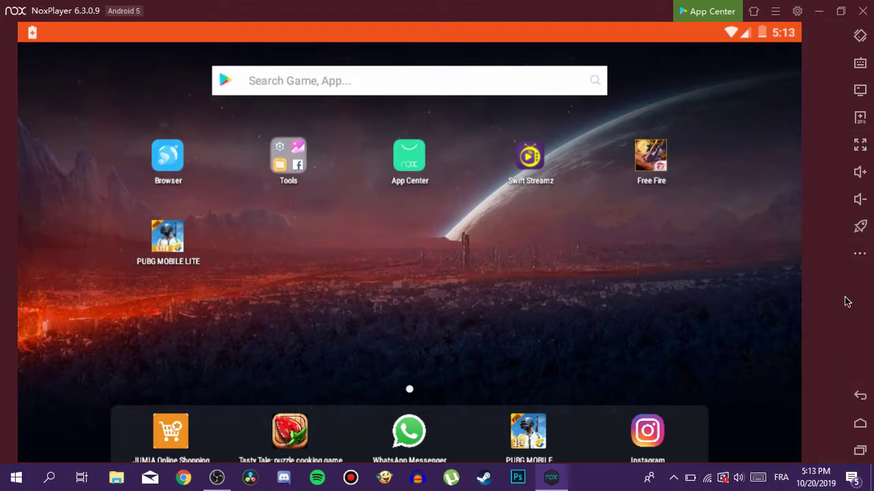
click(864, 144)
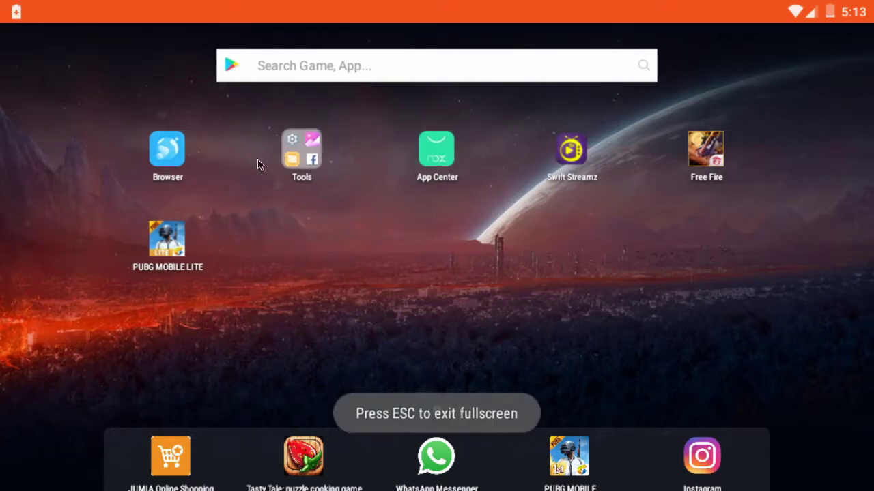
click(307, 159)
scroll(448, 207, down, 2)
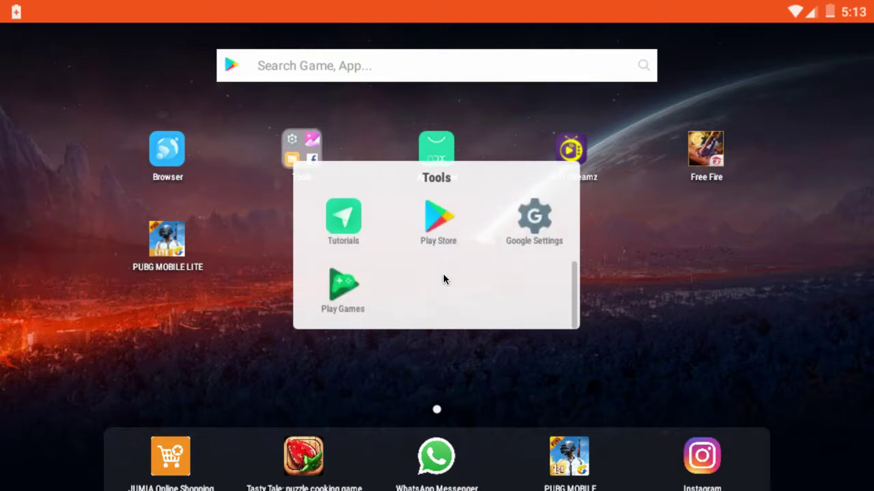
scroll(463, 263, up, 2)
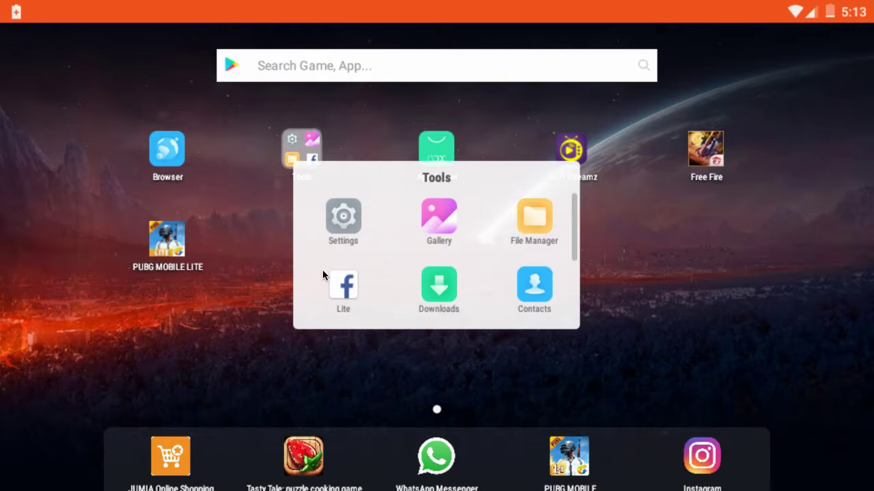
click(728, 338)
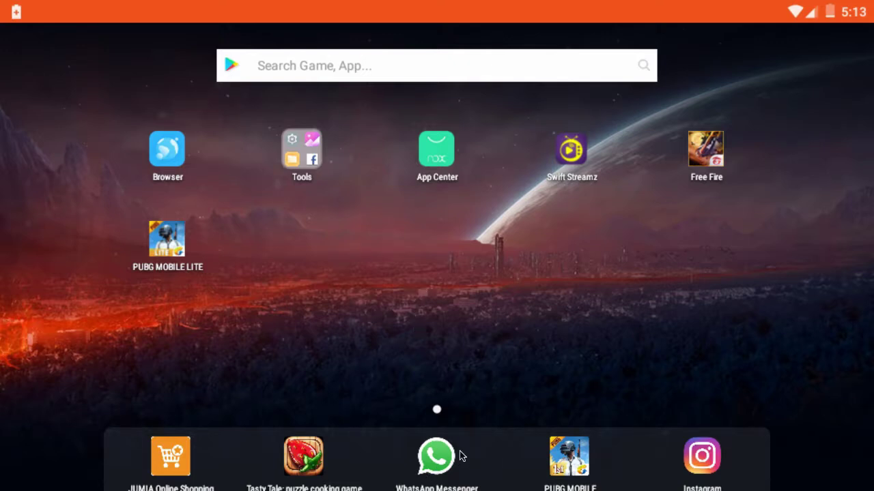
- Reopen the Tools folder and scroll down to Play Store
click(306, 158)
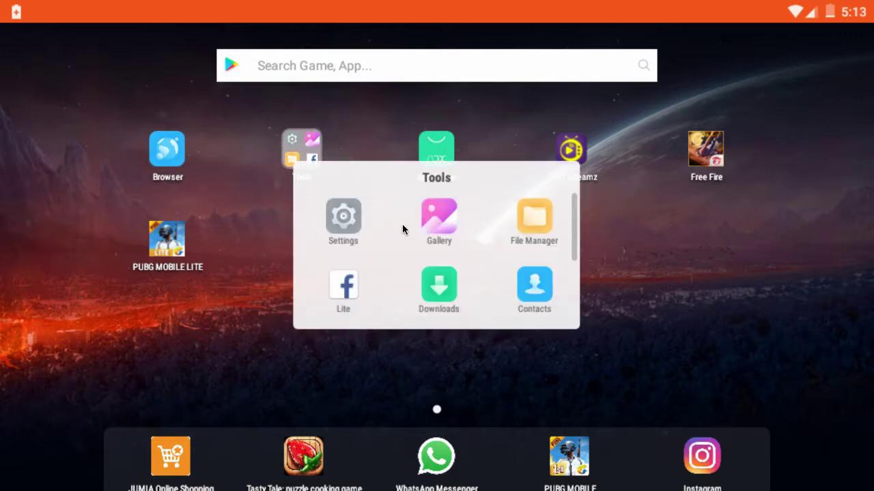
scroll(409, 242, down, 2)
scroll(410, 246, down, 1)
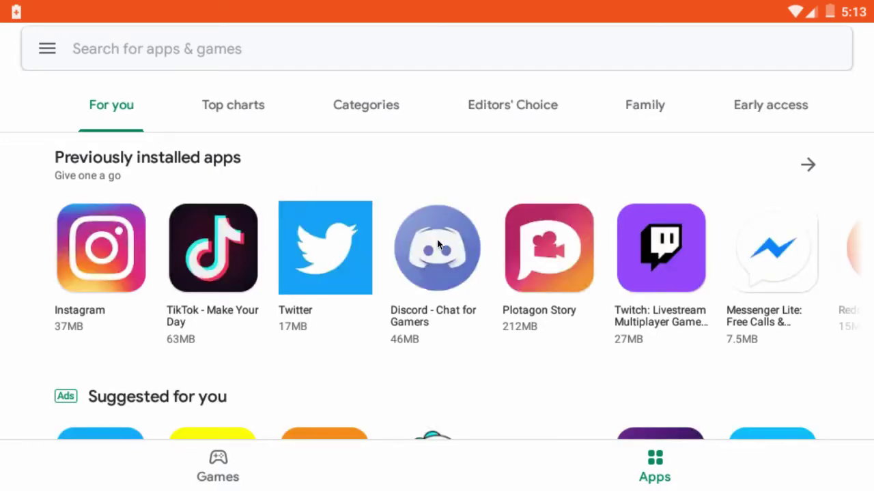
- Browse the Play Store's For you page, scrolling and swiping sideways through its app rows
scroll(437, 242, down, 5)
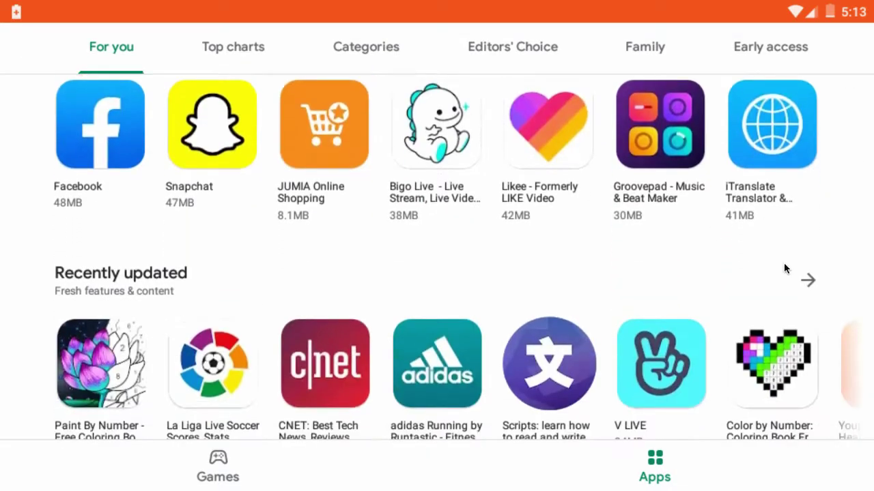
scroll(566, 217, down, 5)
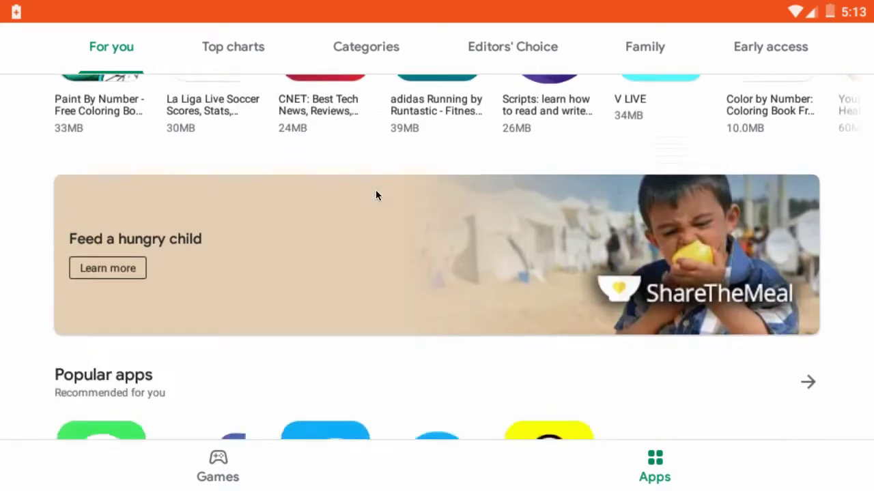
scroll(375, 190, down, 5)
scroll(610, 292, up, 2)
scroll(604, 293, up, 1)
scroll(616, 232, up, 7)
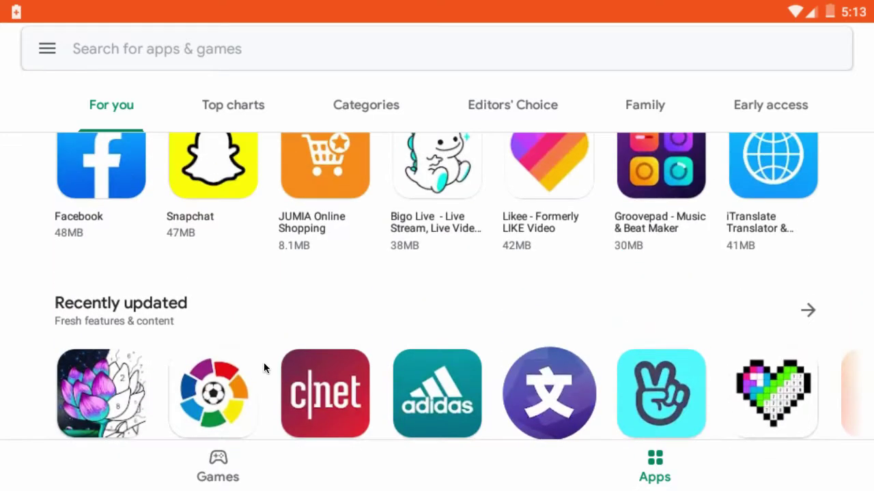
scroll(256, 351, up, 5)
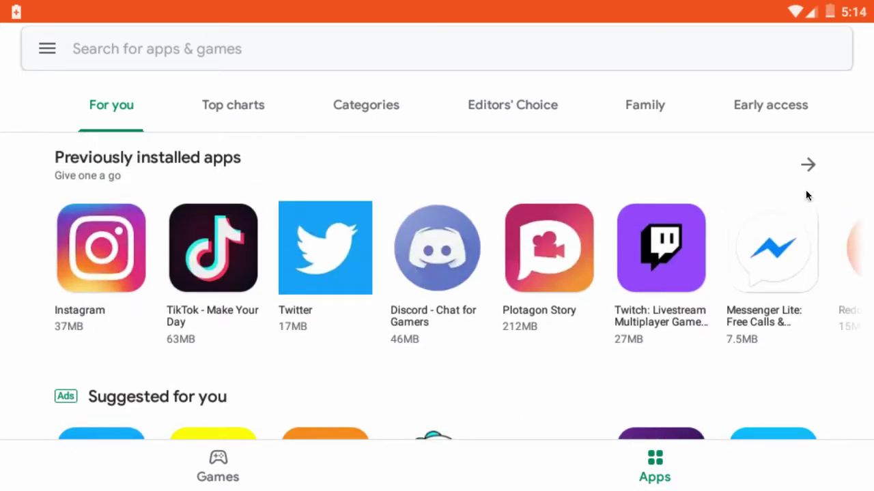
drag(668, 325, 234, 332)
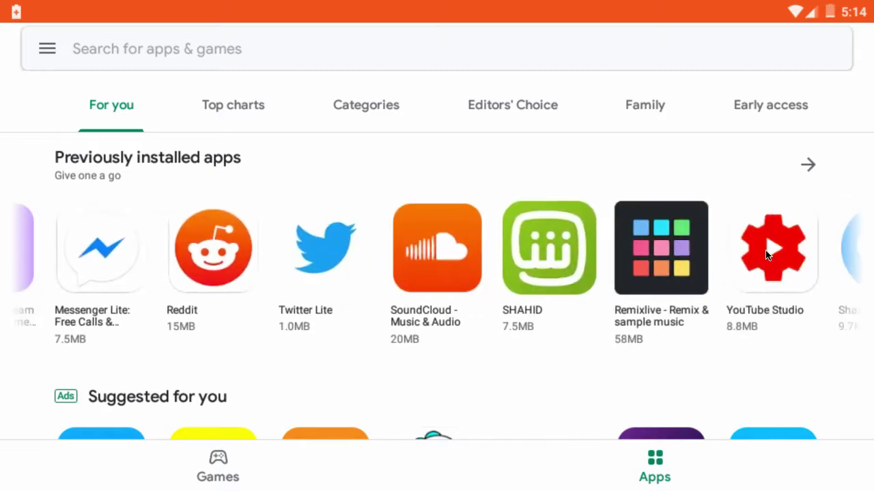
drag(766, 254, 283, 249)
drag(741, 254, 316, 277)
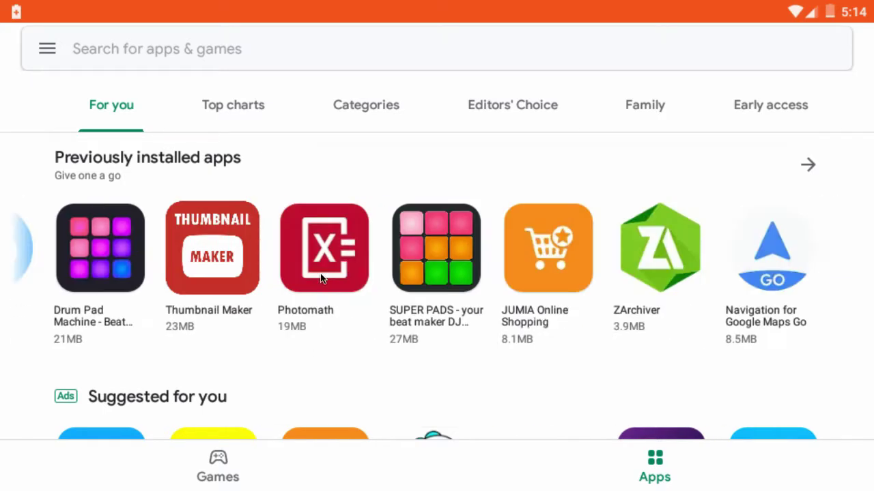
scroll(495, 279, down, 3)
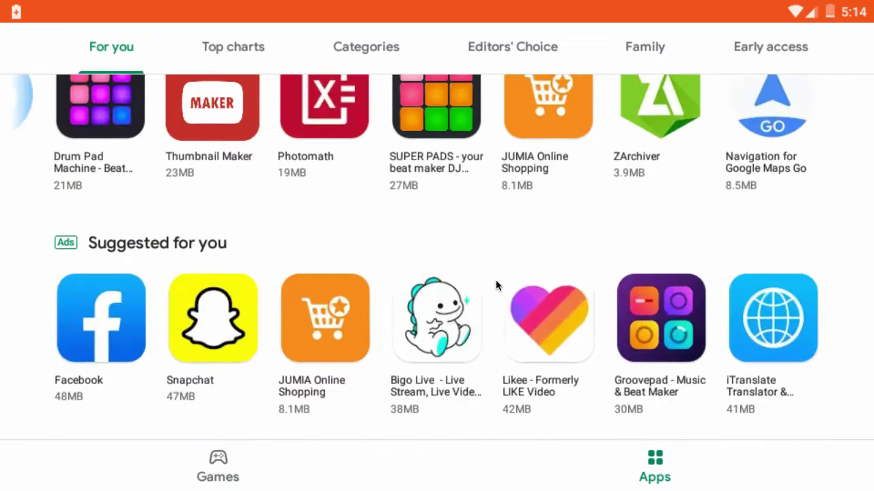
scroll(501, 308, down, 10)
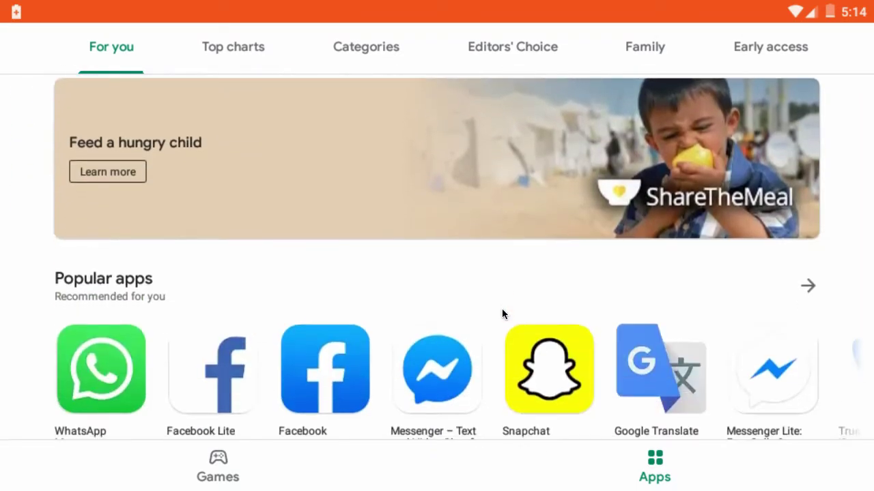
scroll(502, 311, down, 10)
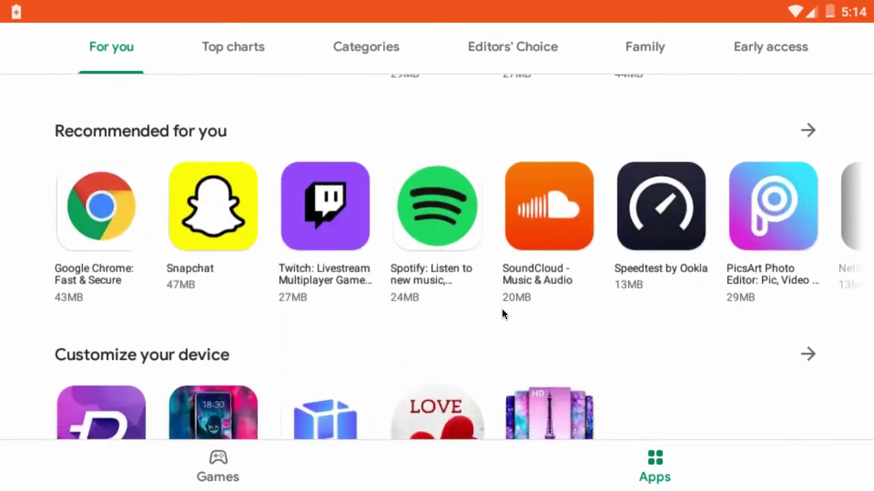
scroll(501, 313, up, 10)
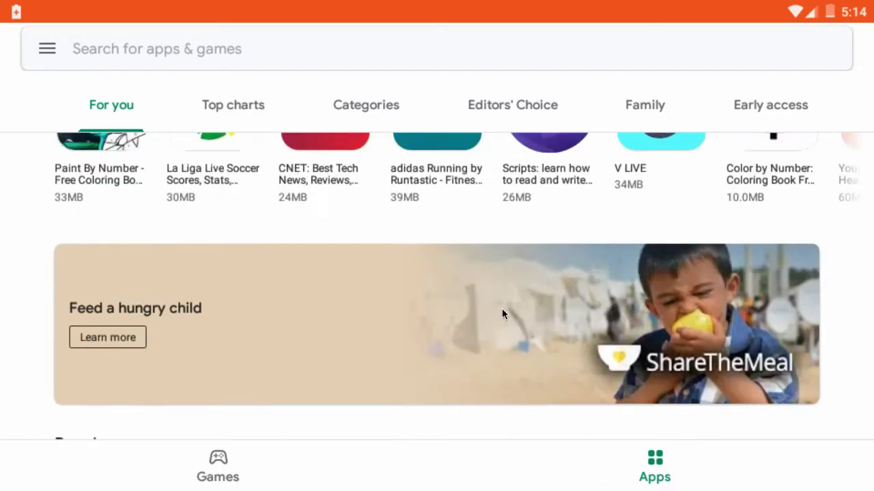
scroll(502, 308, up, 10)
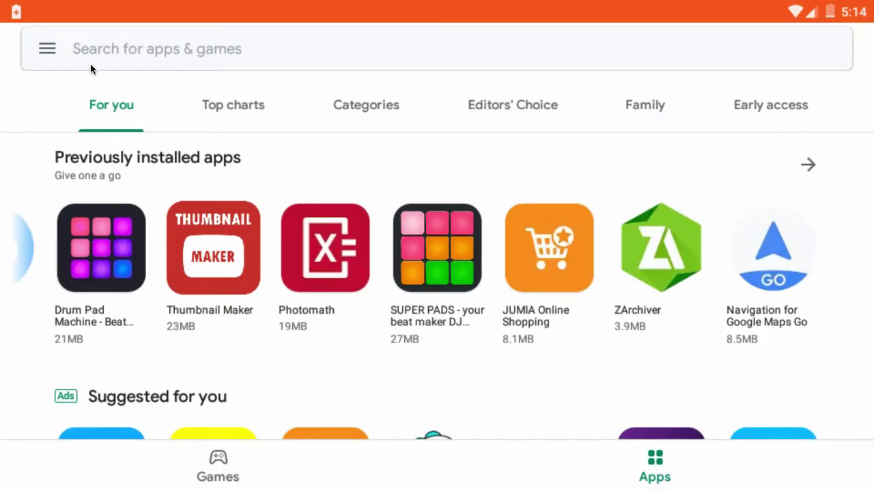
- Open and close the Play Store account menu, dismissing the low-battery notification
click(25, 43)
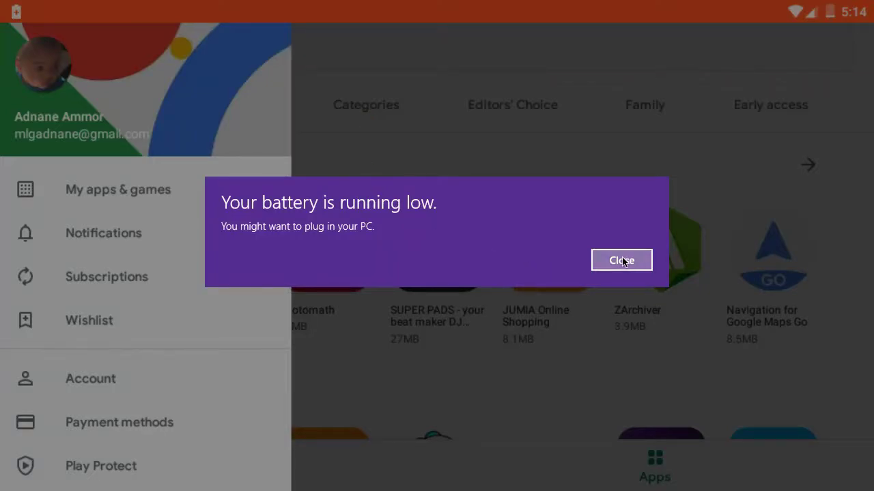
click(619, 260)
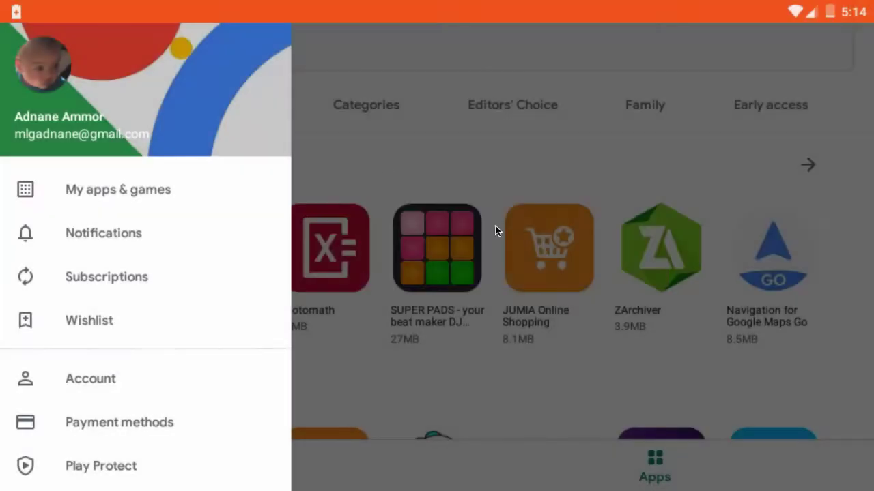
click(369, 157)
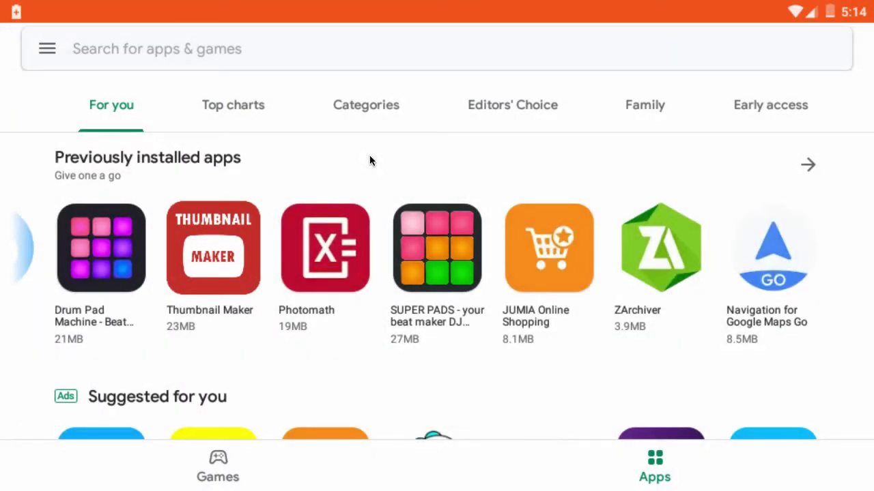
- Exit full screen, start the OBS screen recording, then return the emulator to full screen
key(F11)
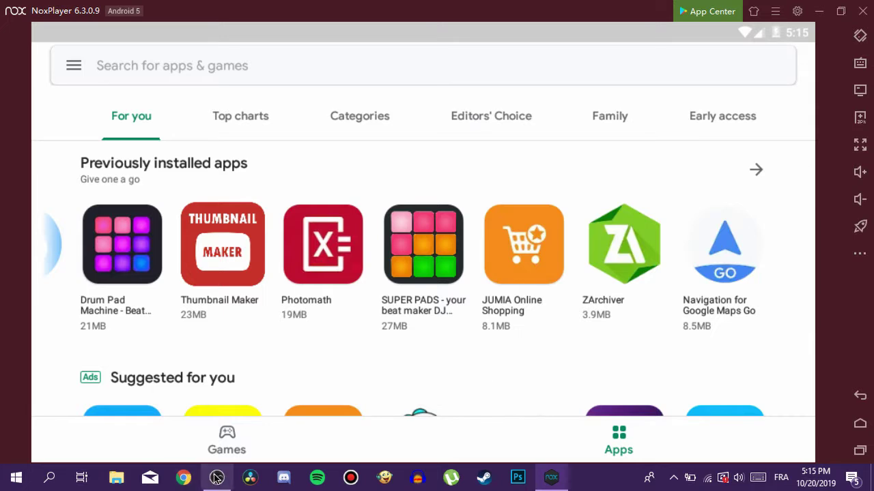
mouse_move(215, 478)
click(219, 462)
click(552, 478)
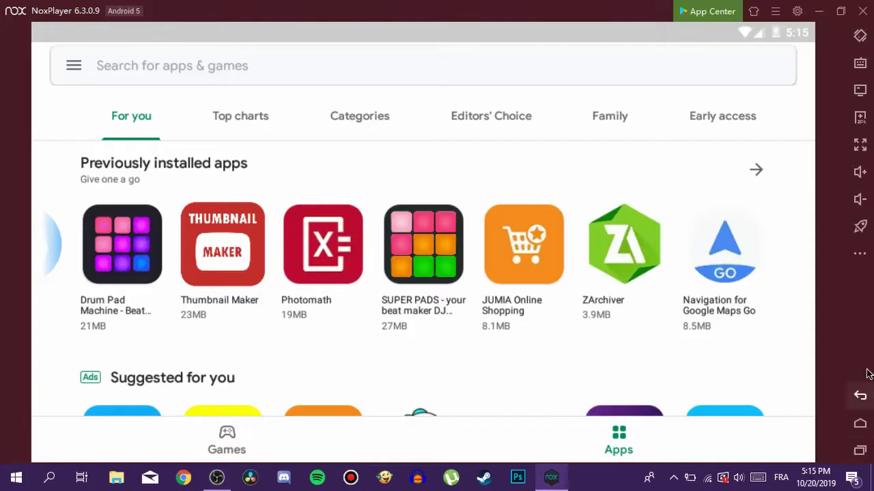
click(860, 145)
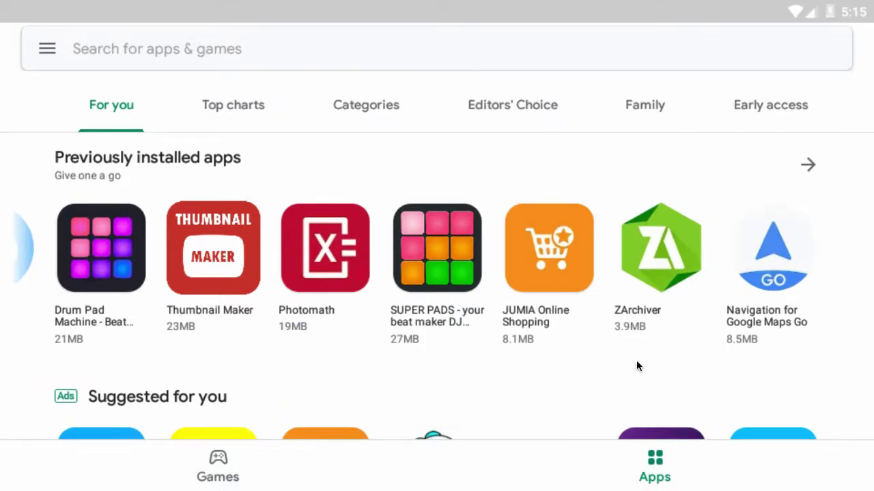
- Scroll past Previously installed apps and Suggested for you down to Recently updated
scroll(298, 250, down, 8)
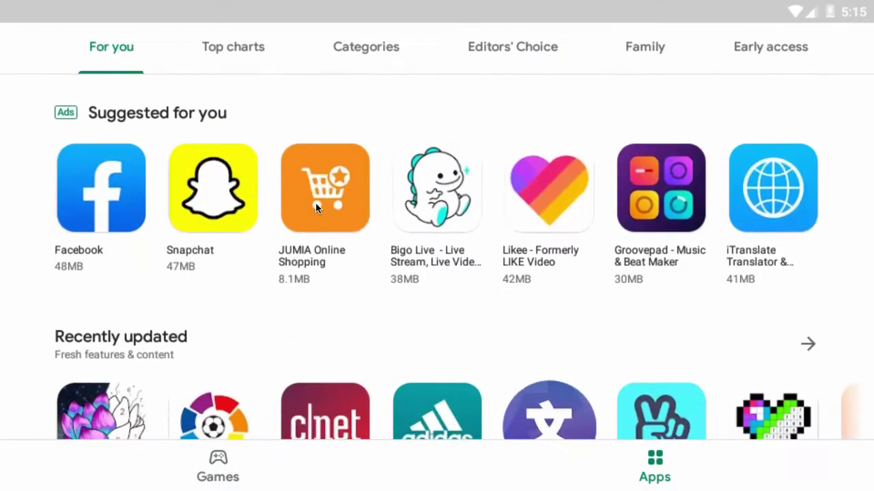
scroll(379, 265, up, 7)
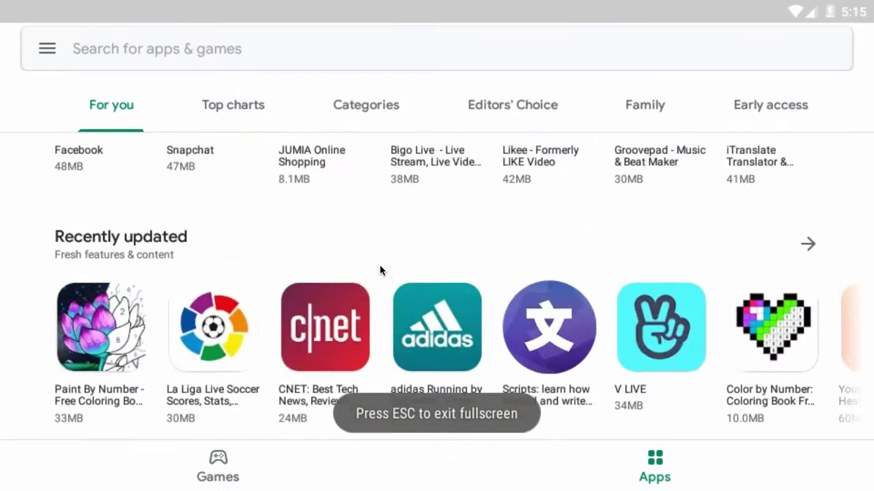
scroll(369, 287, down, 2)
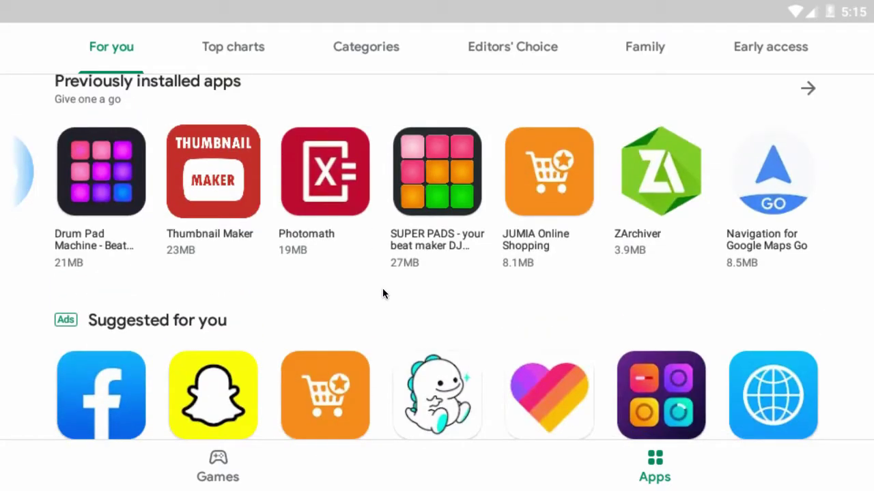
scroll(382, 293, down, 2)
scroll(376, 240, up, 2)
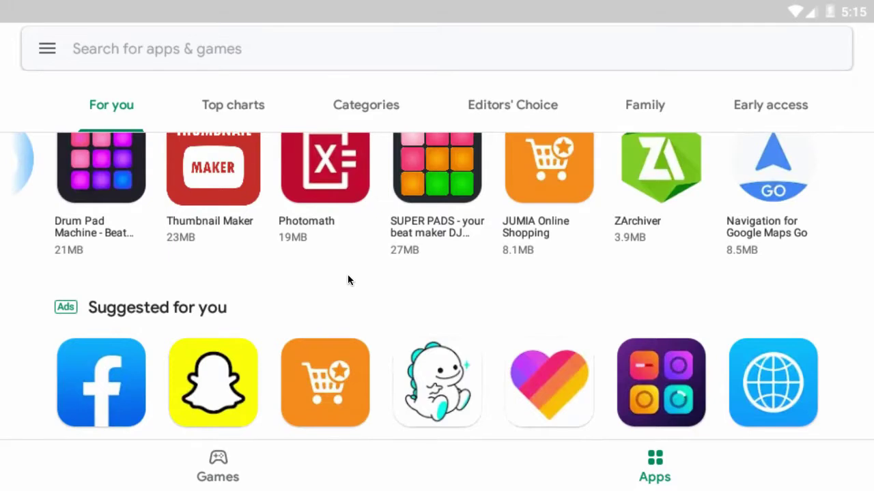
scroll(347, 275, down, 2)
scroll(347, 275, up, 1)
scroll(347, 275, down, 2)
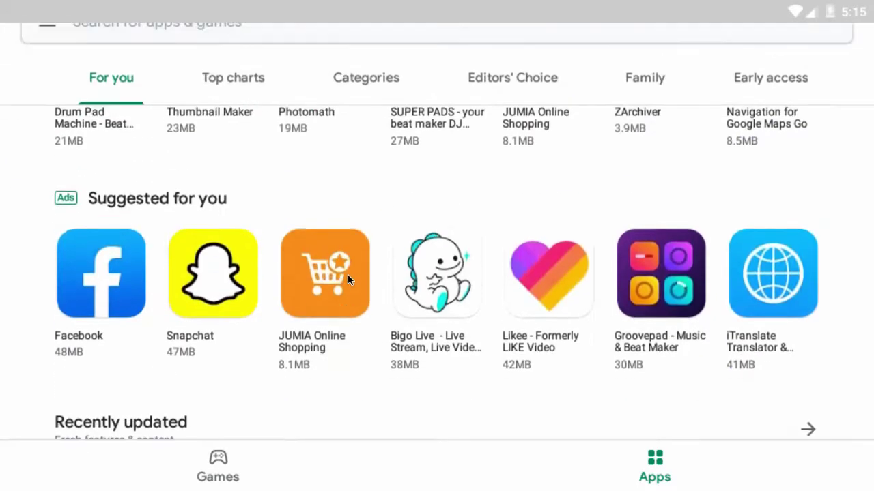
scroll(481, 301, up, 4)
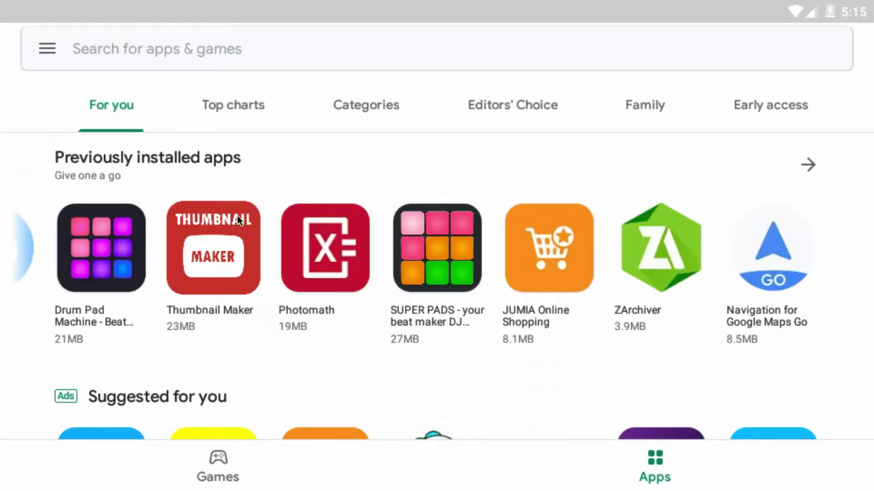
scroll(236, 223, down, 5)
scroll(235, 224, down, 5)
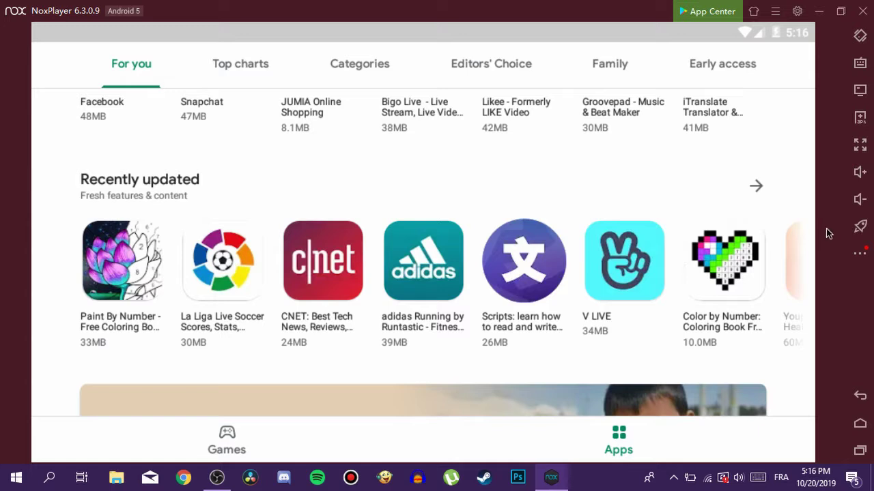
- Go to the Android home screen, then move aside and close the Call of Duty reminder
click(860, 424)
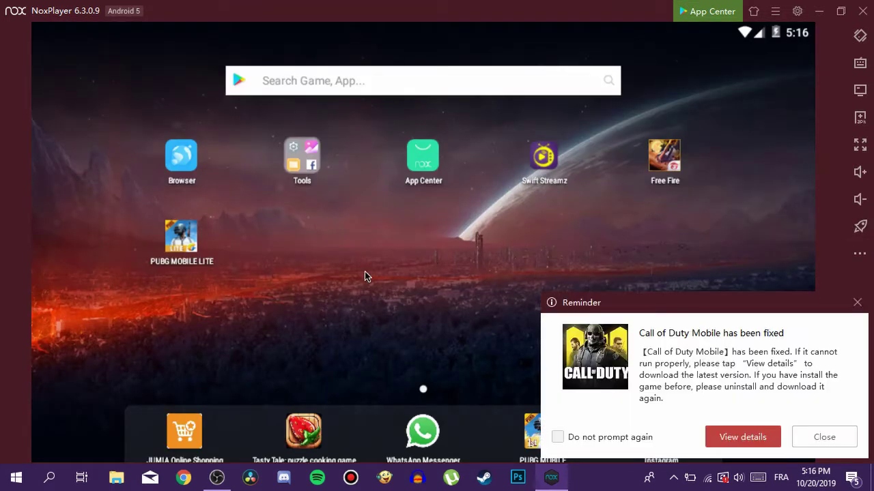
drag(713, 303, 473, 128)
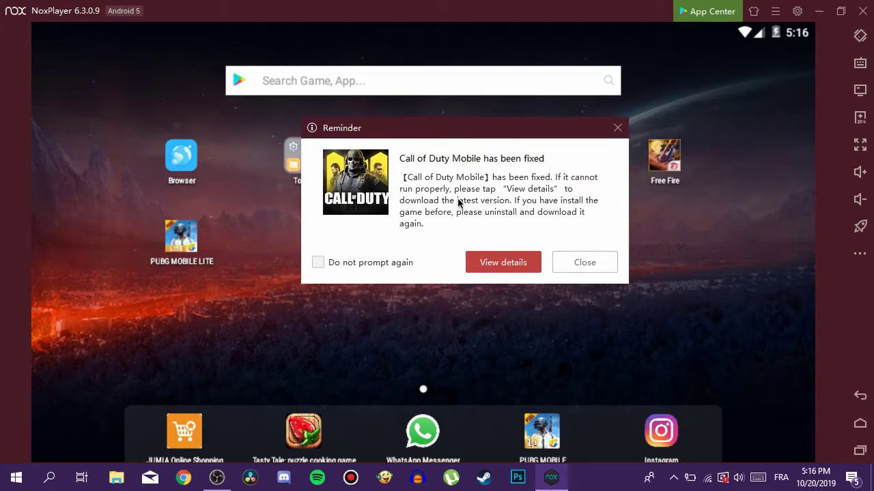
click(579, 260)
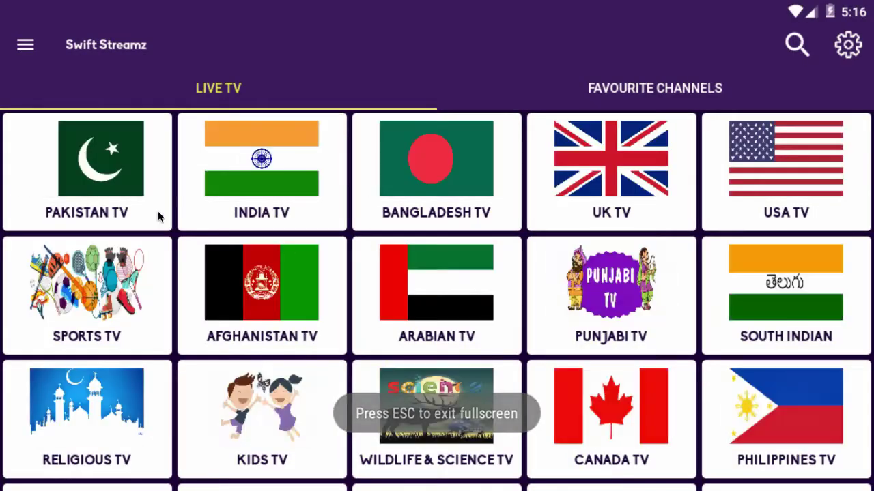
- Switch Swift Streamz from Live TV to Movies, view Dubbed Movies, then return to the categories
scroll(410, 253, down, 5)
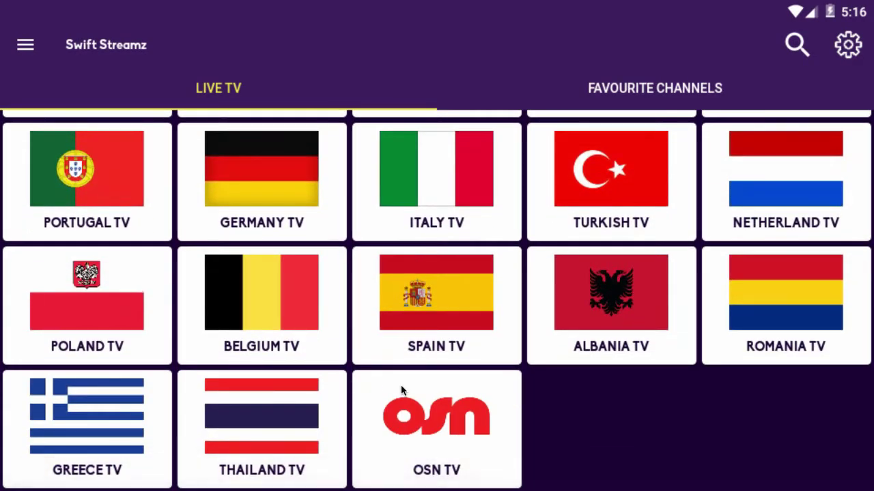
scroll(309, 251, up, 3)
scroll(309, 251, up, 5)
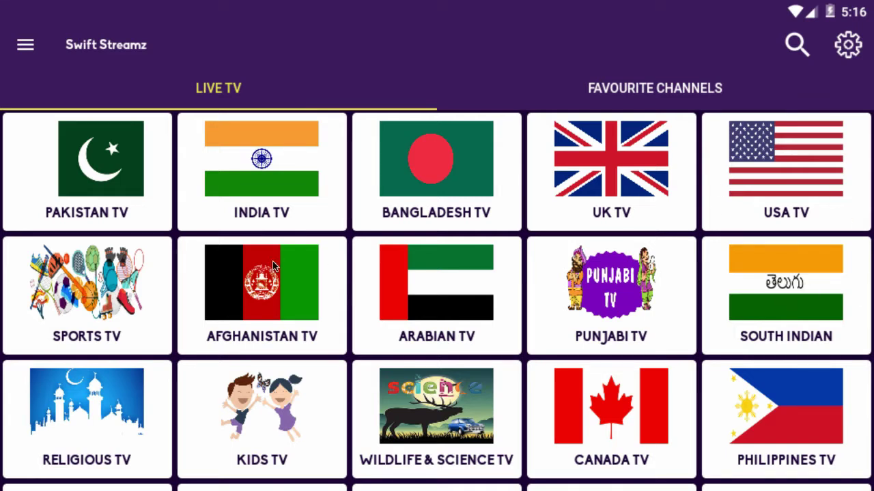
click(18, 49)
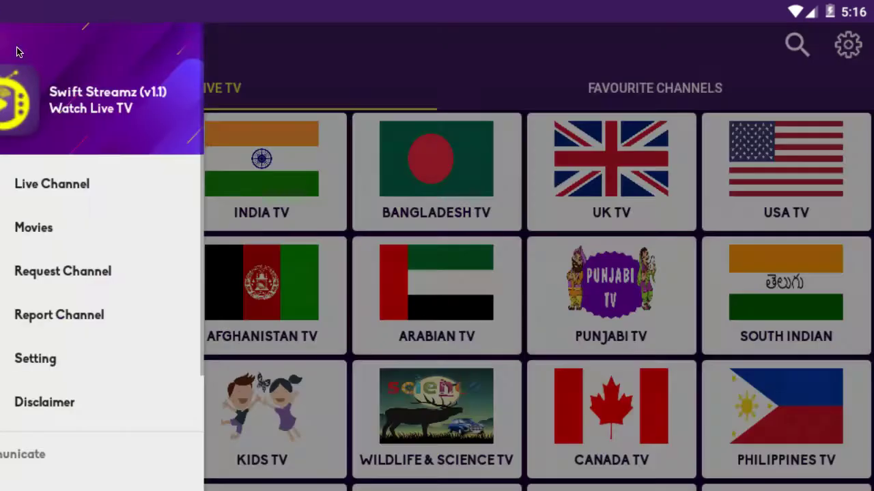
click(129, 228)
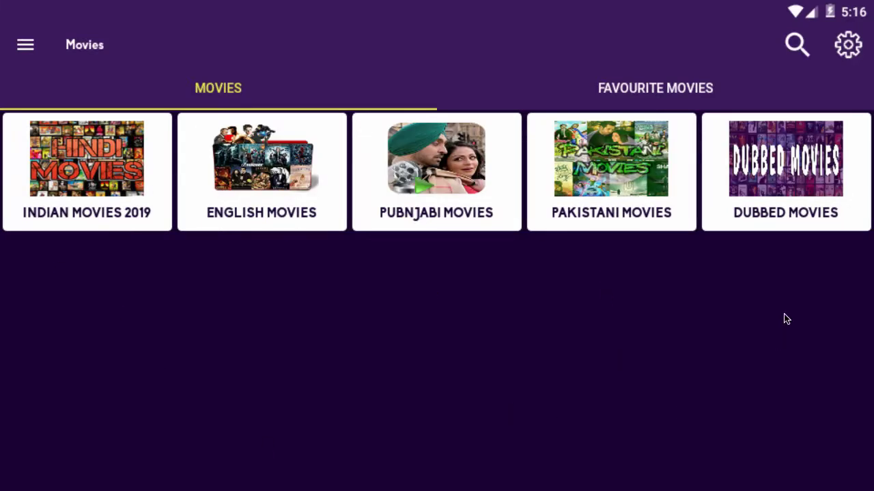
click(793, 193)
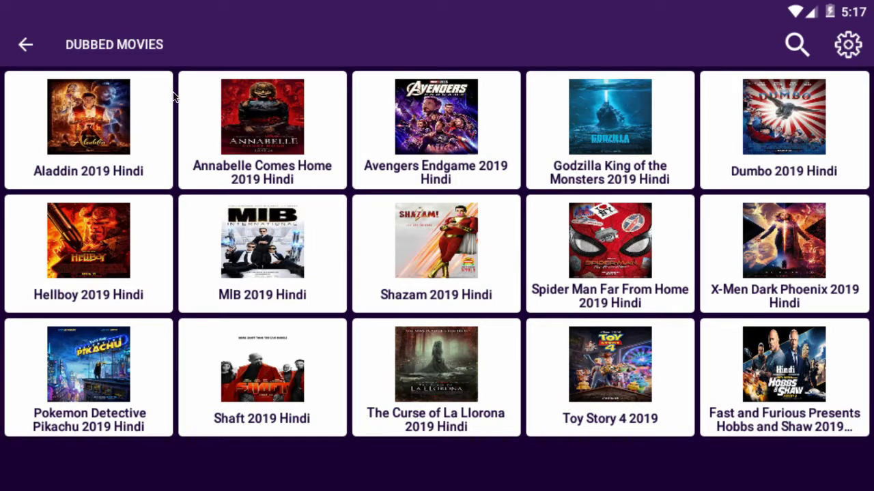
click(26, 46)
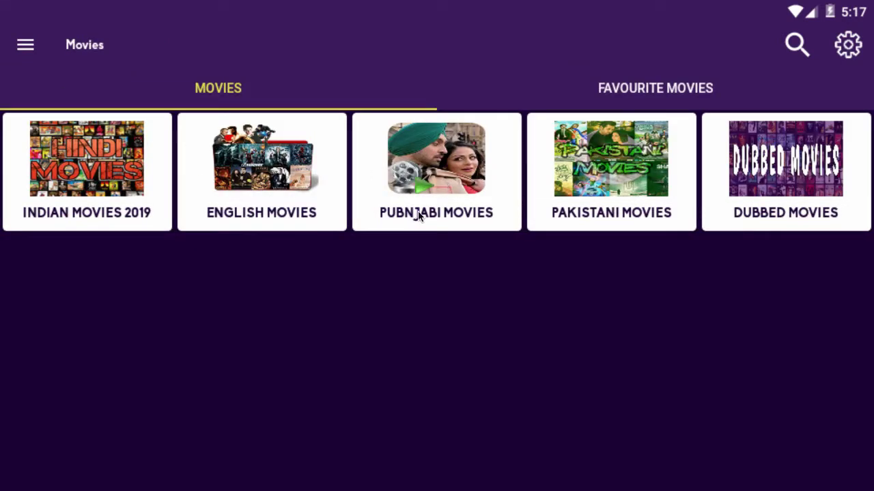
- View English Movies, close the video ad, and return to the Live Channel grid
click(271, 166)
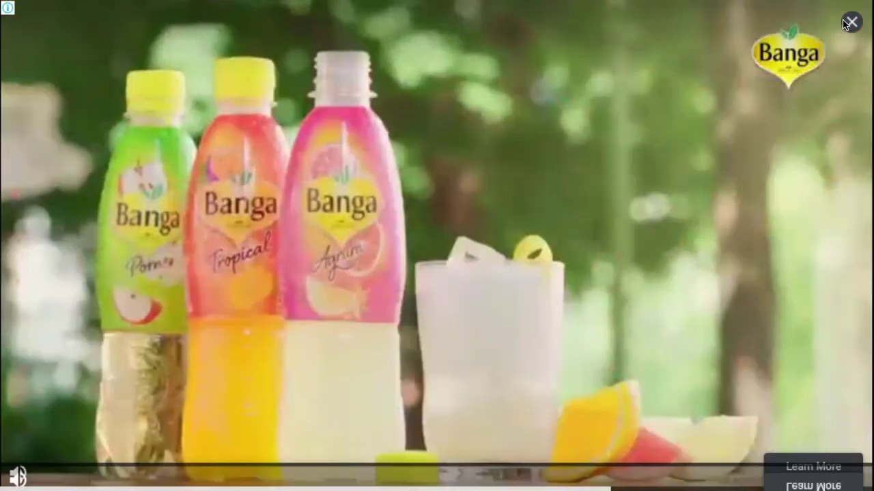
click(851, 22)
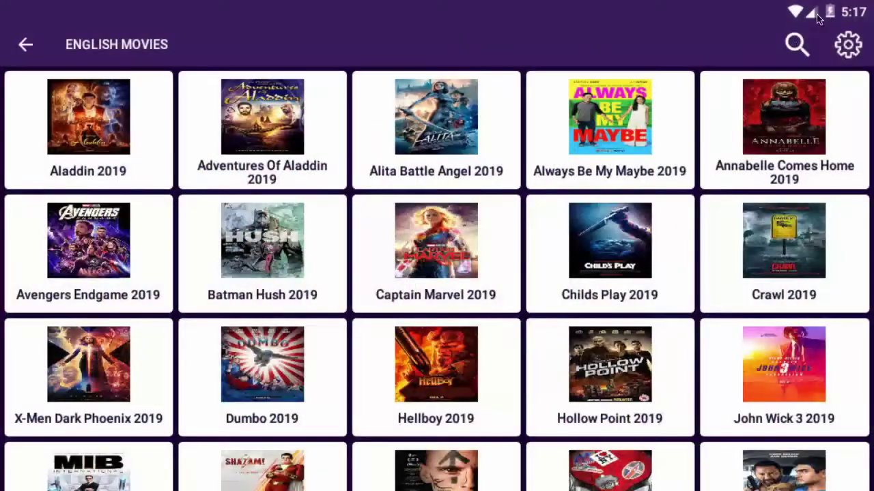
click(32, 62)
click(32, 55)
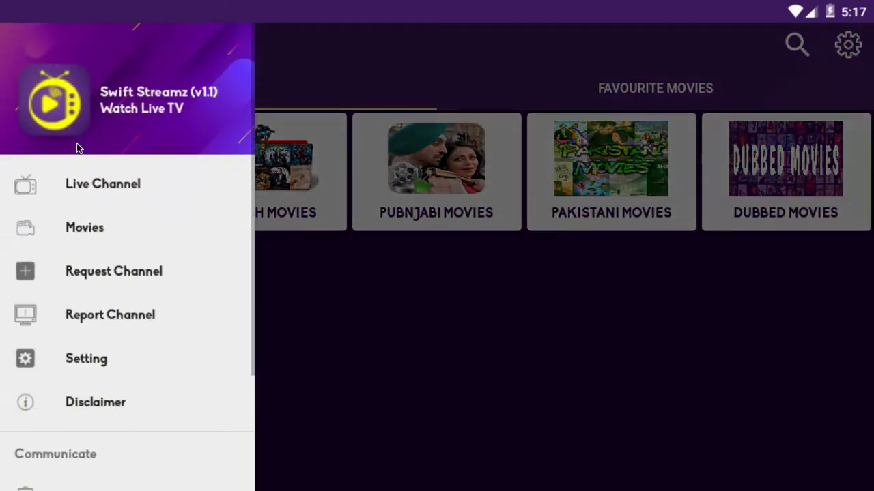
click(96, 181)
scroll(749, 235, down, 3)
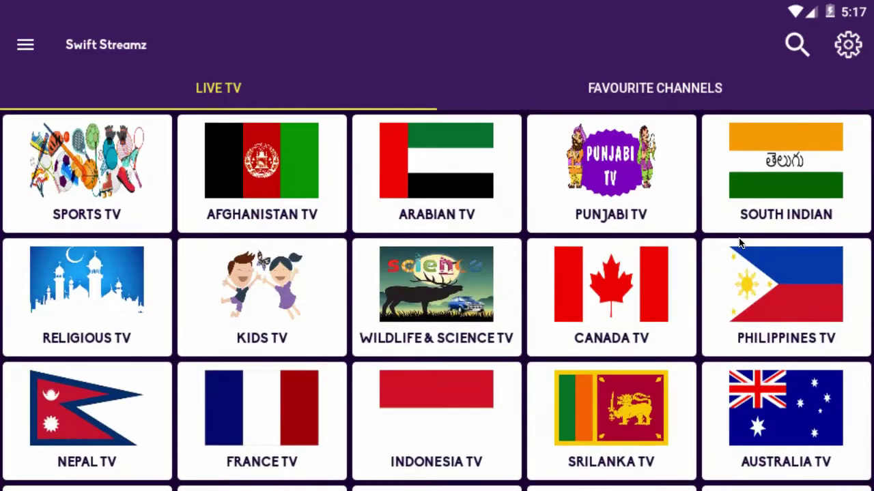
scroll(383, 315, up, 3)
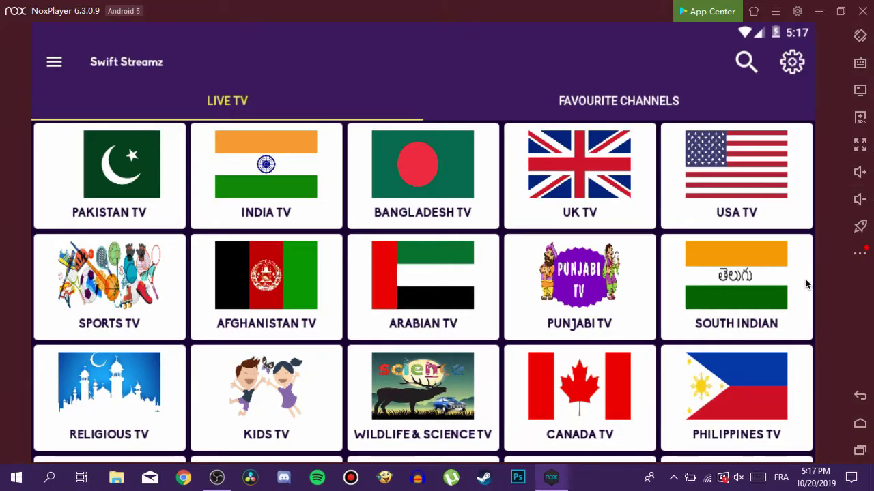
- Close the Play Store and Swift Streamz cards in Recent apps, then bring OBS Studio forward
click(859, 423)
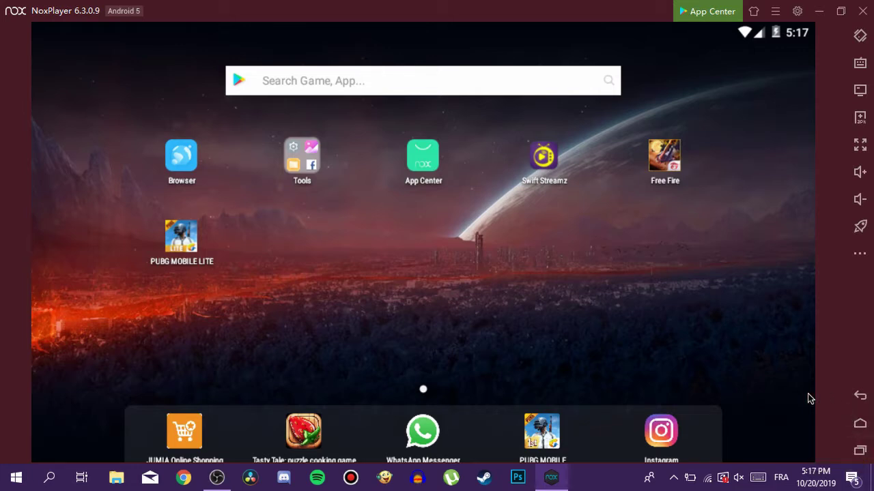
click(858, 452)
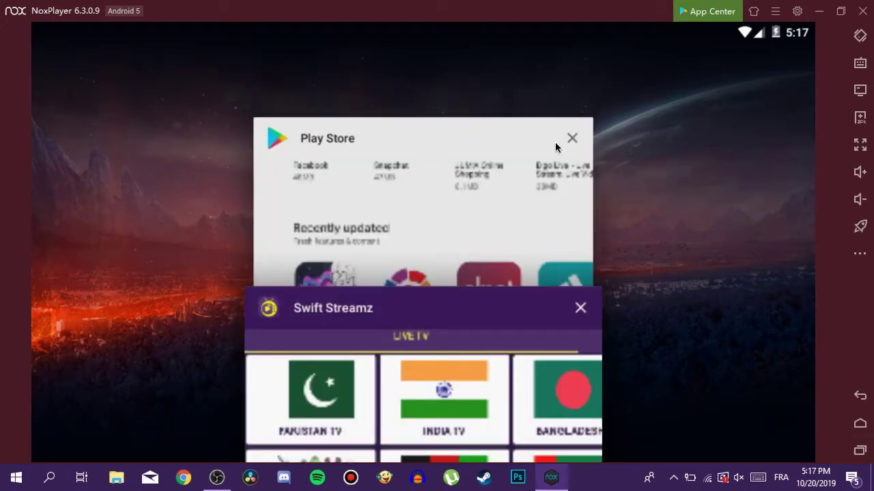
click(573, 140)
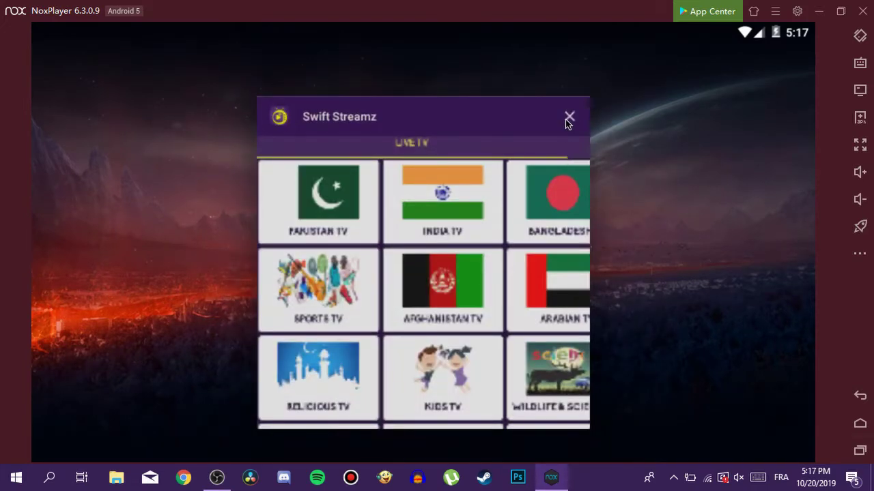
click(569, 116)
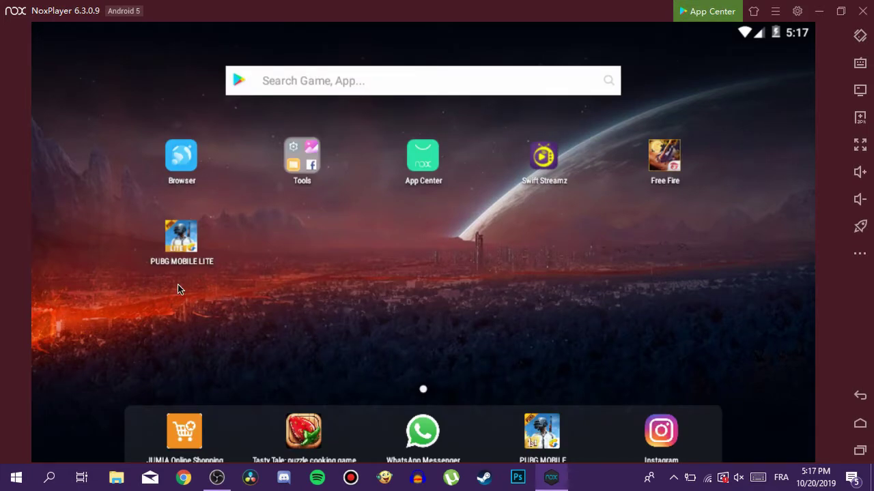
click(217, 478)
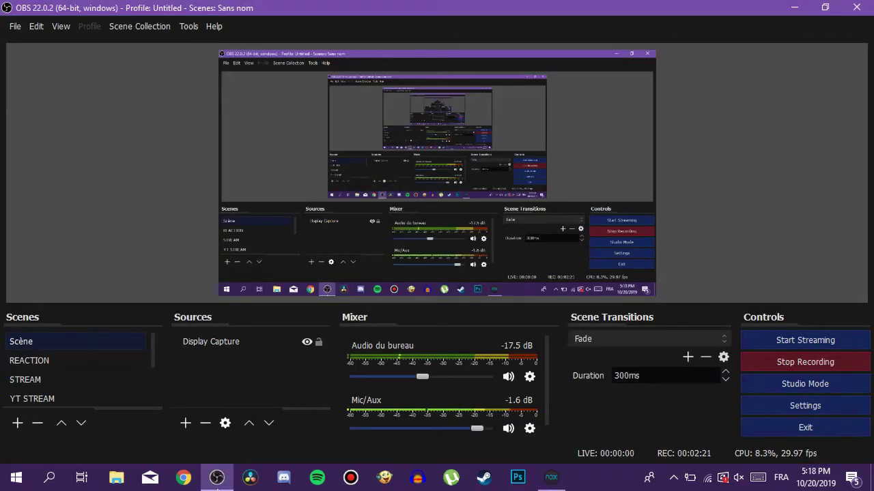
- Minimise OBS Studio from the taskbar to show the NoxPlayer home screen
click(216, 478)
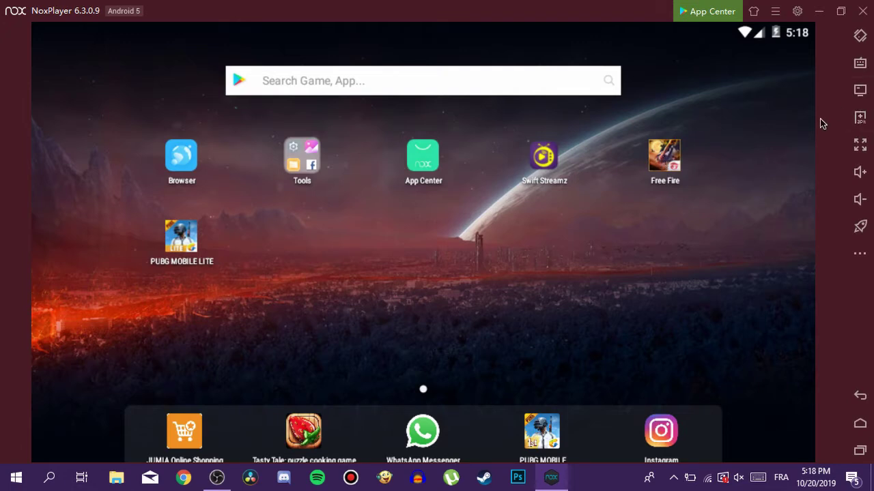
click(860, 63)
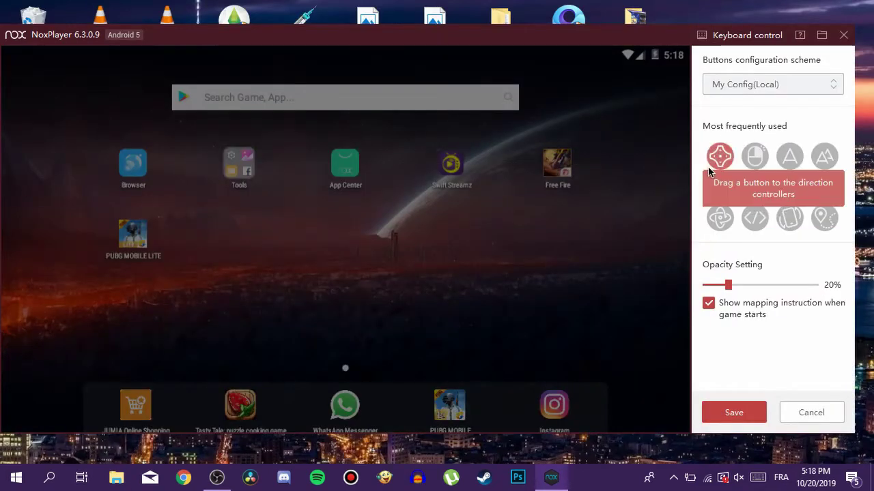
click(813, 411)
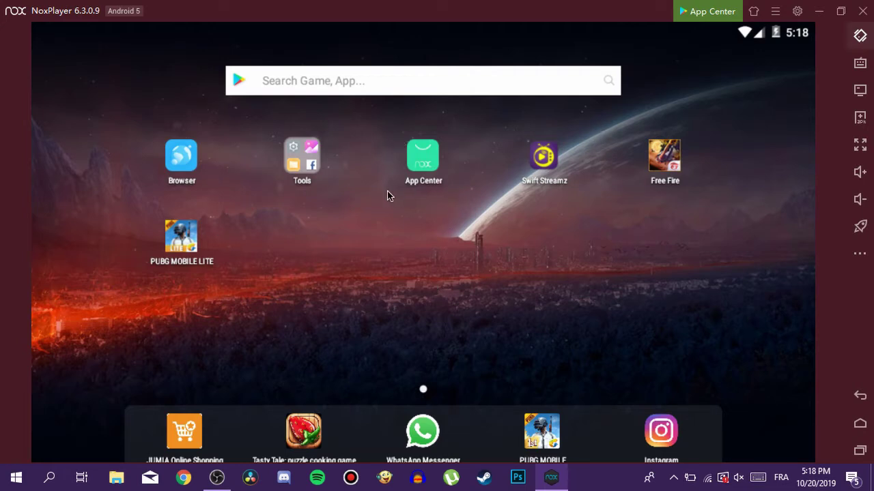
mouse_move(217, 480)
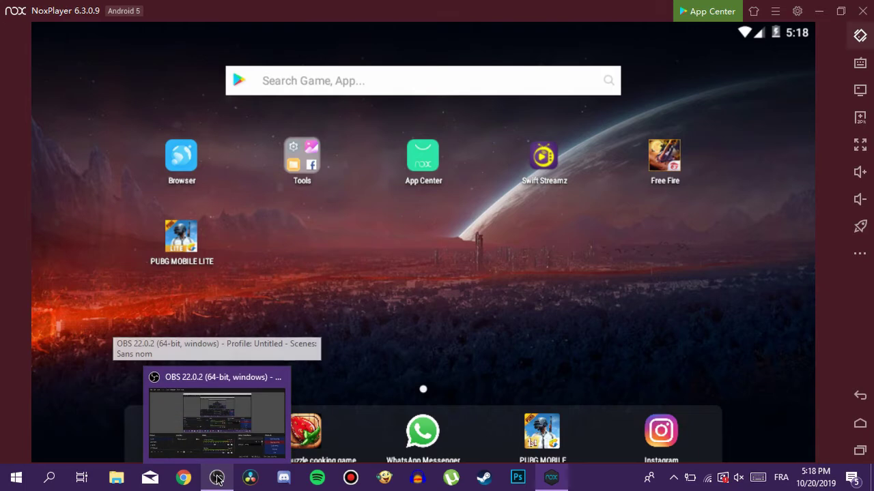